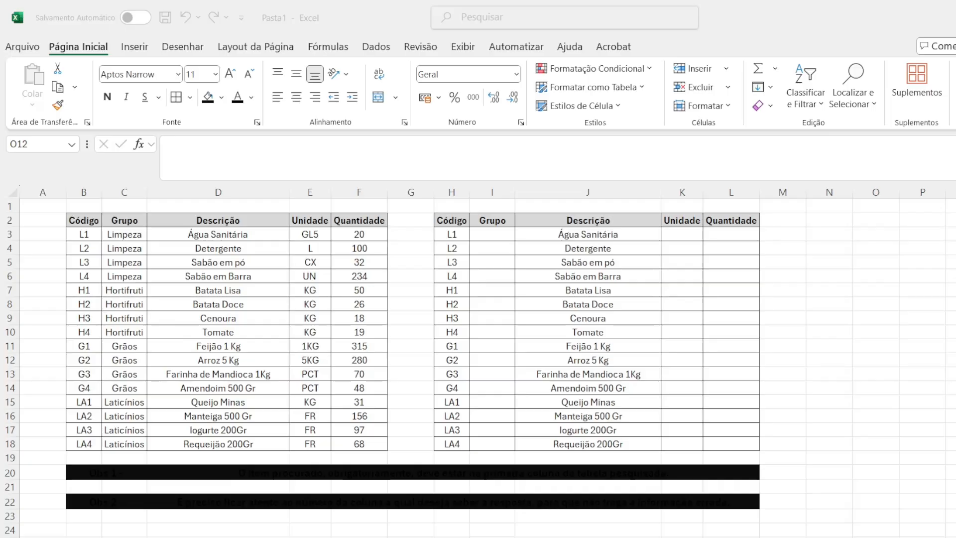
# - Examine the Código, Grupo, Descrição, Unidade and Quantidade columns of the source table, plus the second table that needs filling
pyautogui.moveTo(83, 220); pyautogui.dragTo(84, 401)
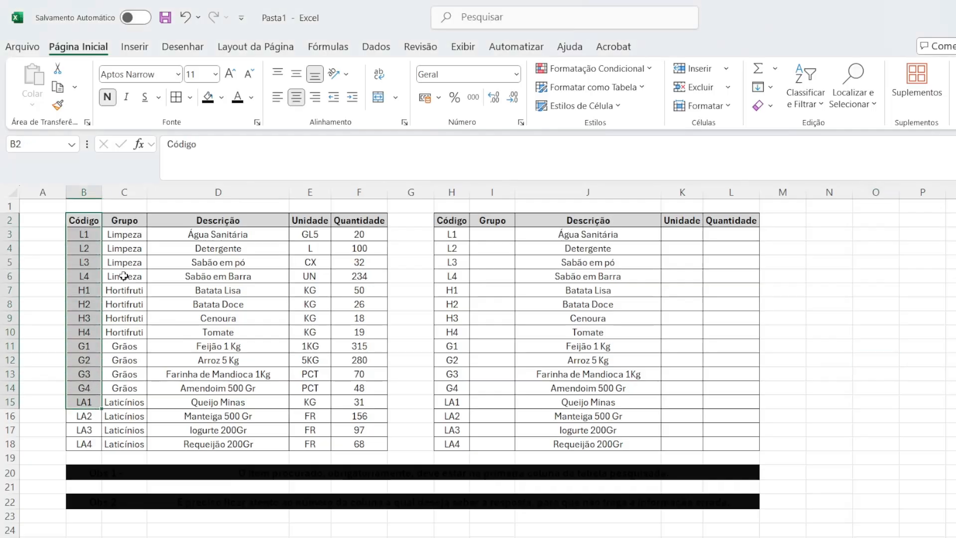
pyautogui.moveTo(131, 224); pyautogui.dragTo(132, 429)
pyautogui.moveTo(189, 222); pyautogui.dragTo(183, 402)
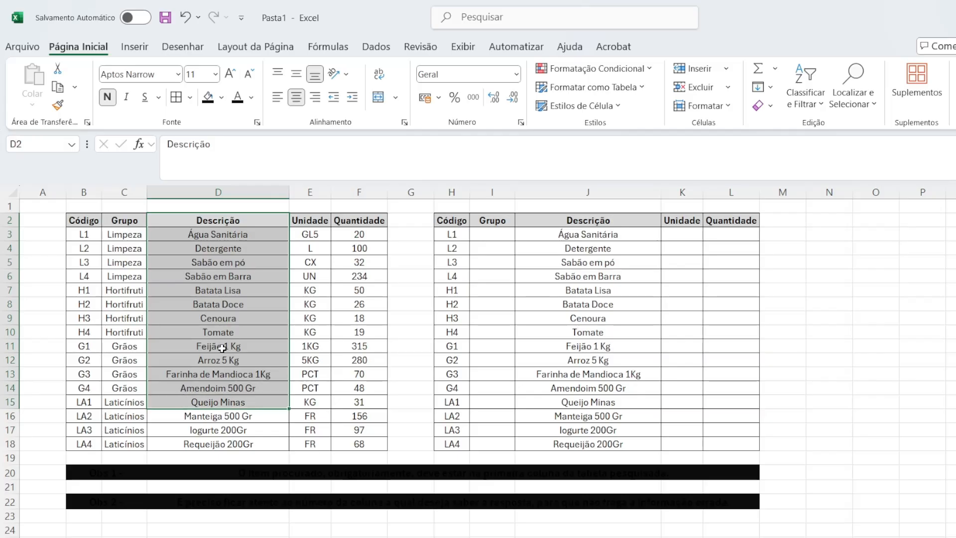
pyautogui.moveTo(309, 221); pyautogui.dragTo(309, 347)
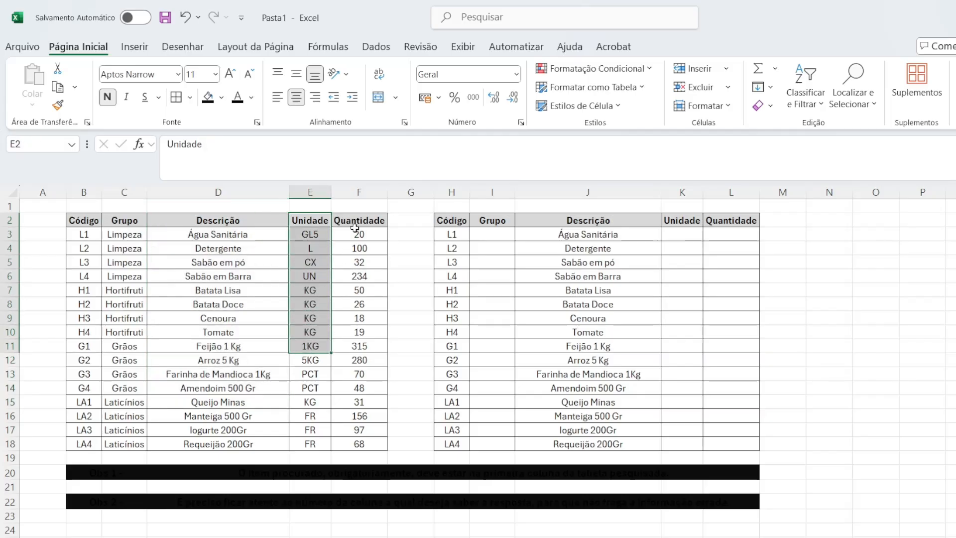
pyautogui.click(355, 221)
pyautogui.moveTo(355, 220); pyautogui.dragTo(350, 366)
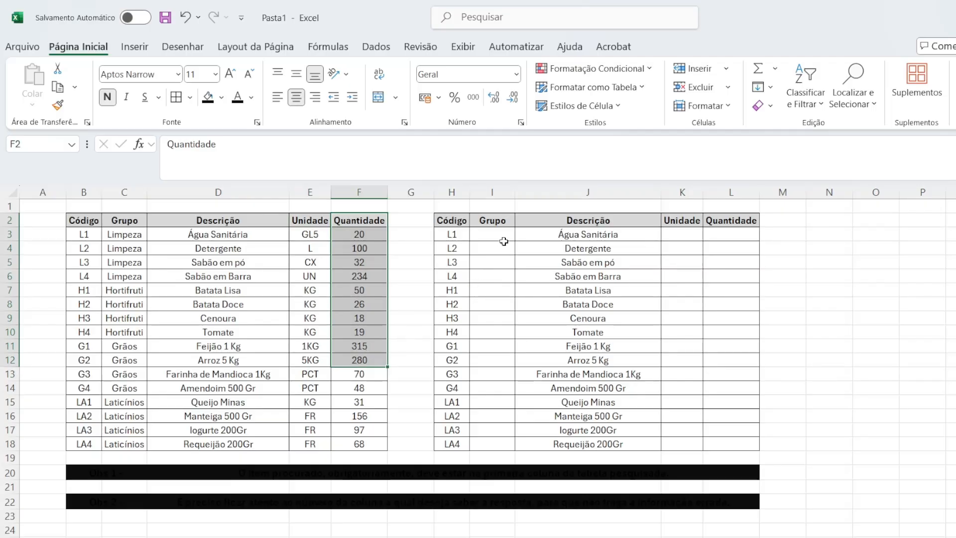
pyautogui.click(451, 218)
pyautogui.moveTo(450, 218); pyautogui.dragTo(721, 440)
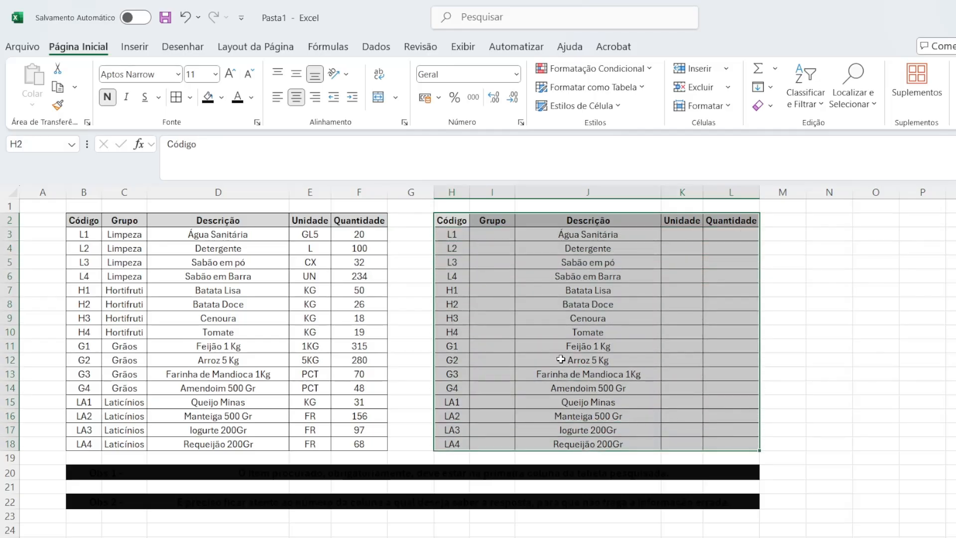
# - Examine the empty Grupo column of the second table and compare code L1 in H3 with B3 of the source table
pyautogui.click(490, 220)
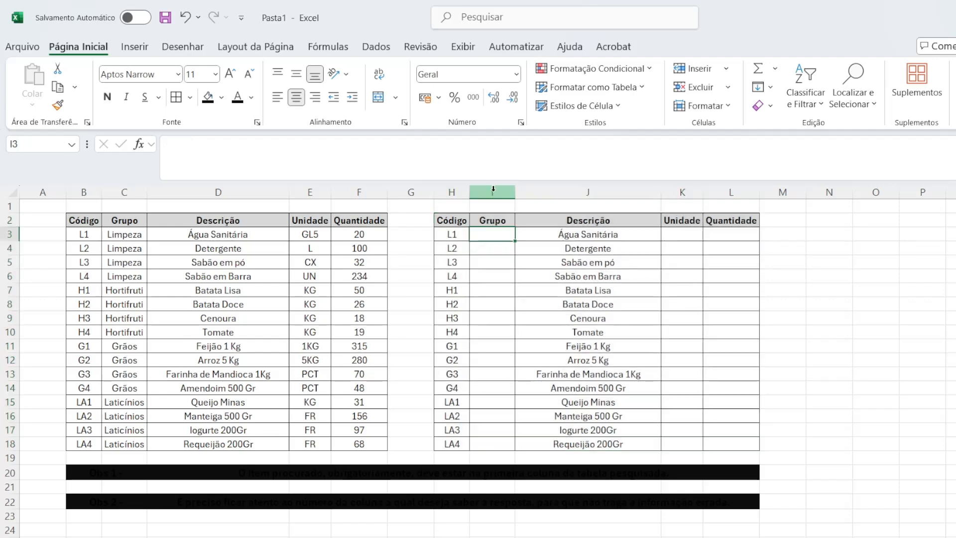
pyautogui.click(492, 191)
pyautogui.click(486, 236)
pyautogui.click(482, 221)
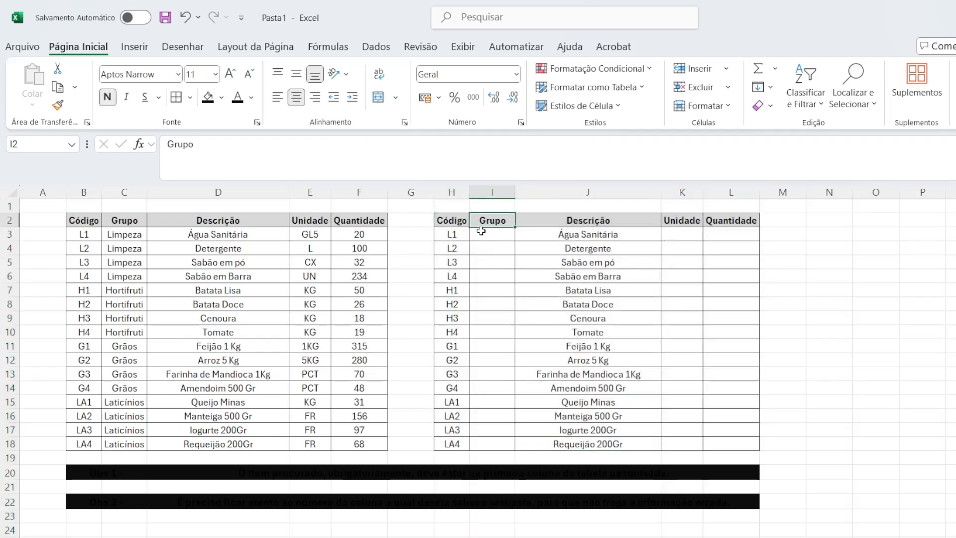
pyautogui.click(481, 235)
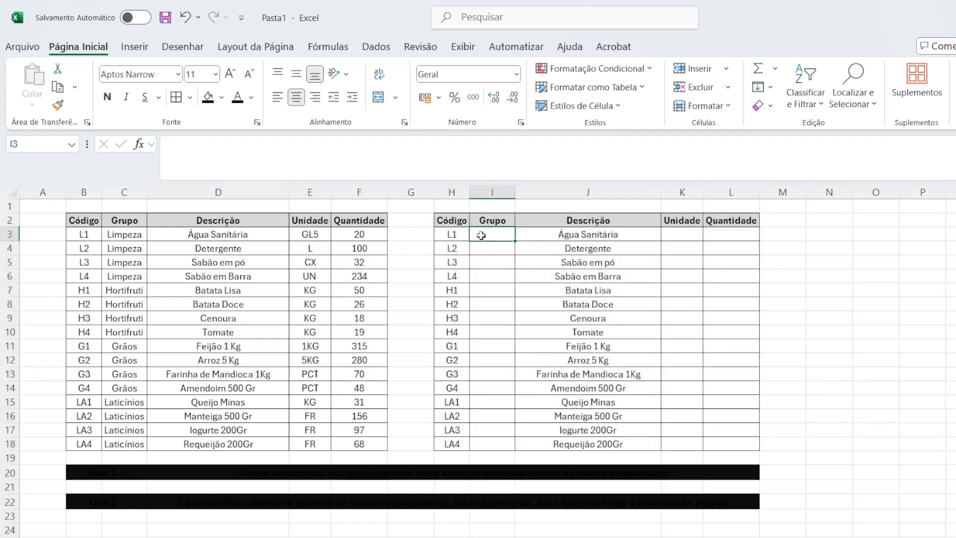
pyautogui.click(453, 235)
pyautogui.click(97, 234)
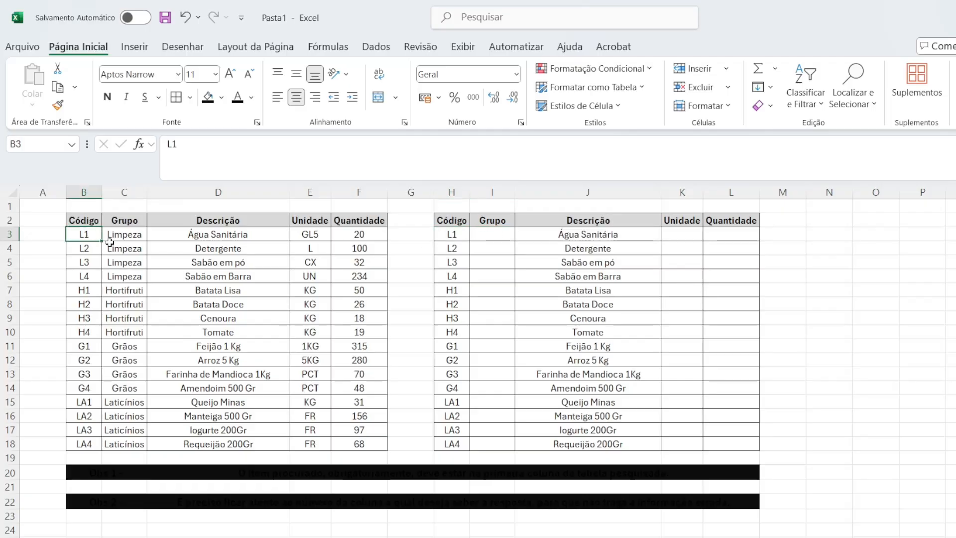
pyautogui.click(452, 235)
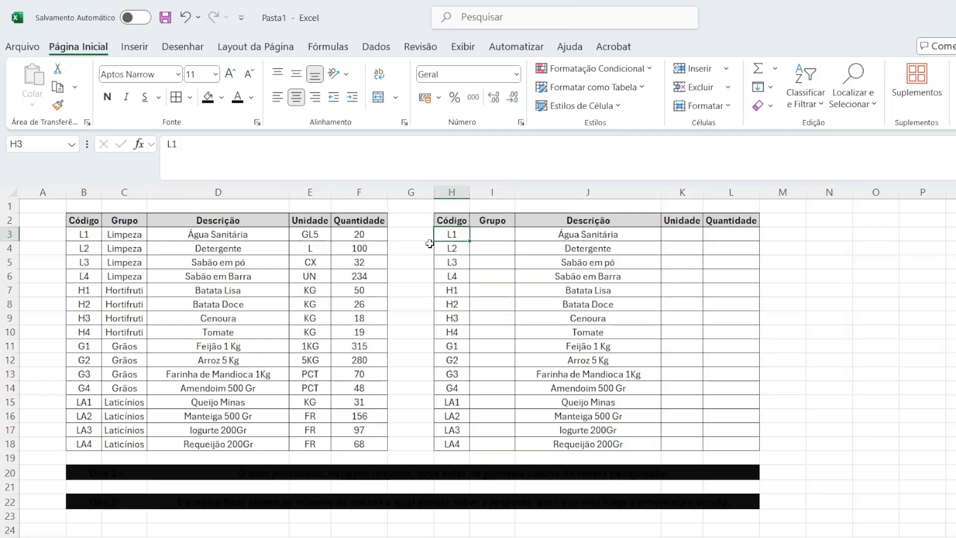
# - Start a PROCV formula in I3 with H3 as the lookup value and the absolute range $B$3:$C$18 as the table
pyautogui.click(503, 233)
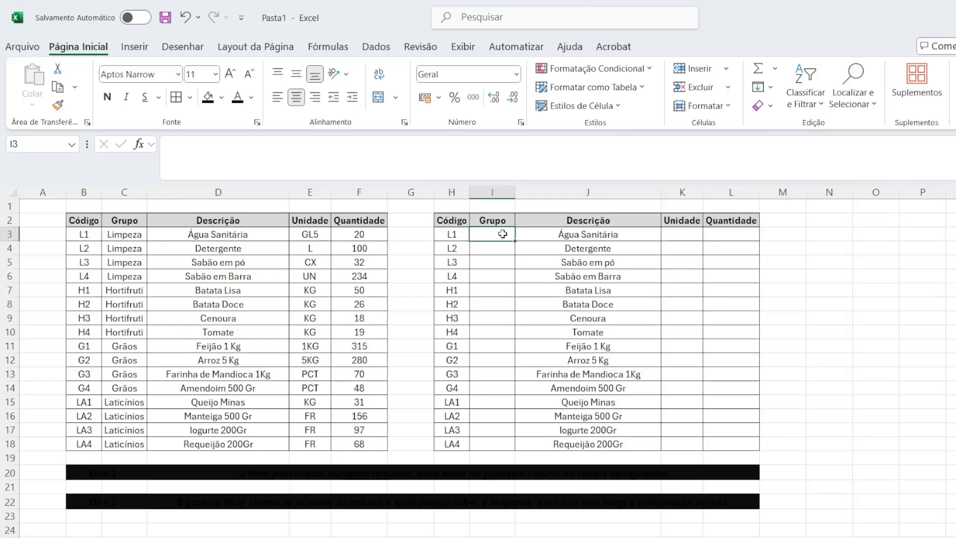
pyautogui.write('=')
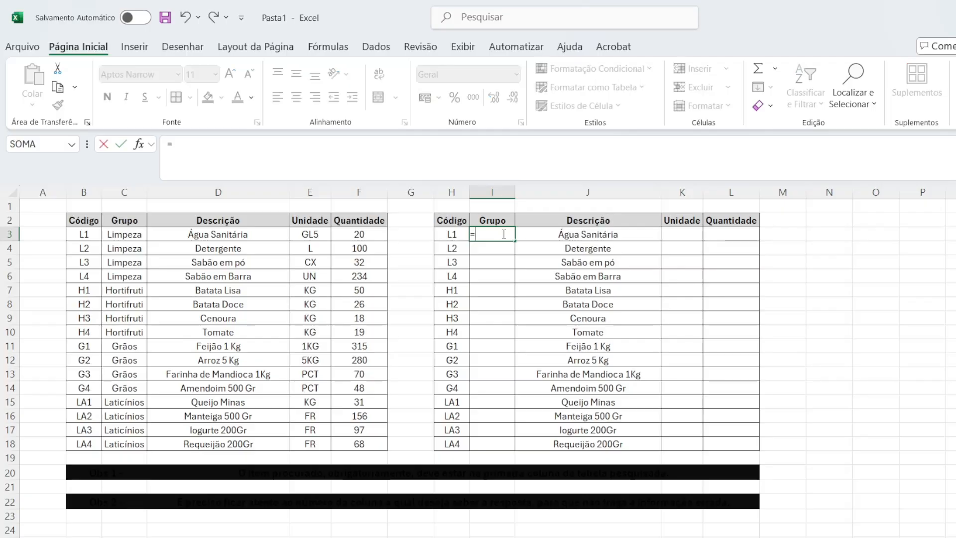
pyautogui.write('procv')
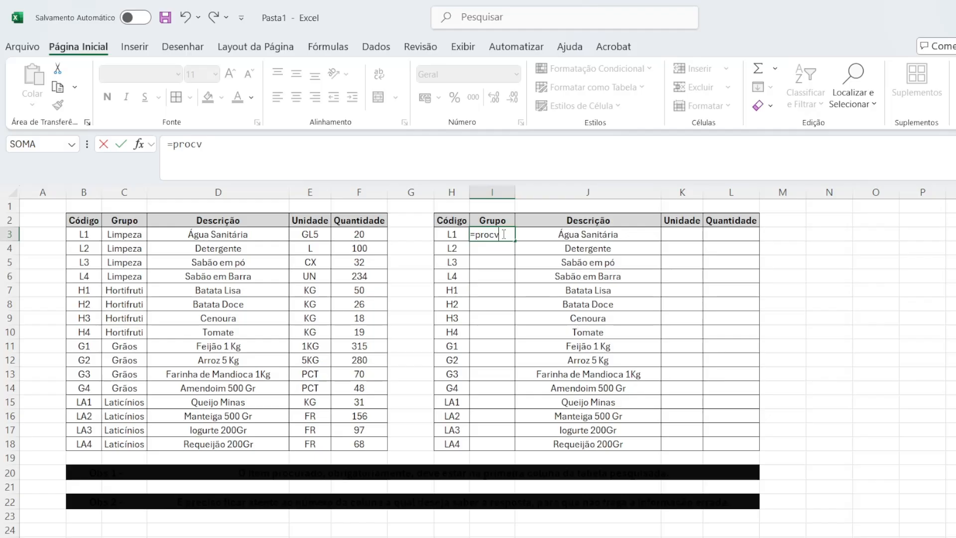
pyautogui.write('(')
pyautogui.click(441, 235)
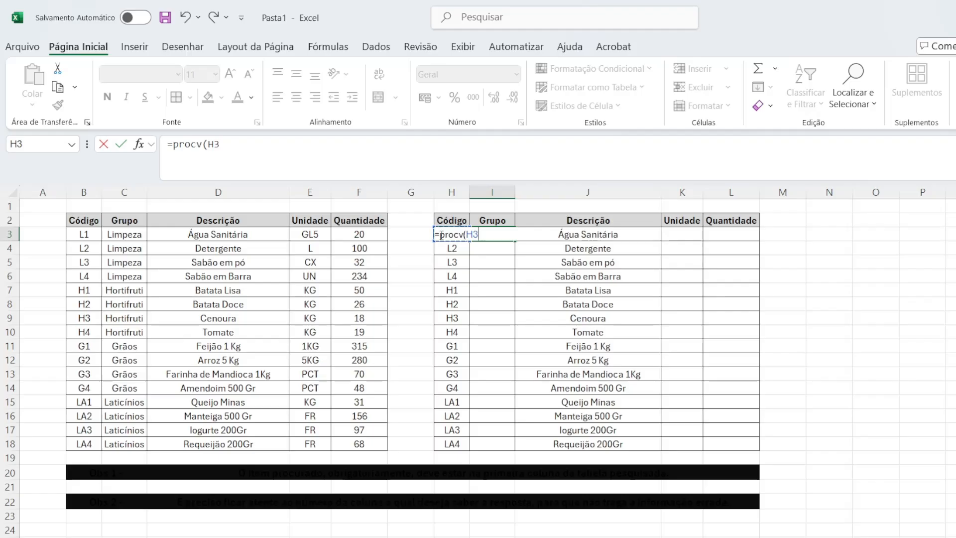
pyautogui.write(';')
pyautogui.click(78, 232)
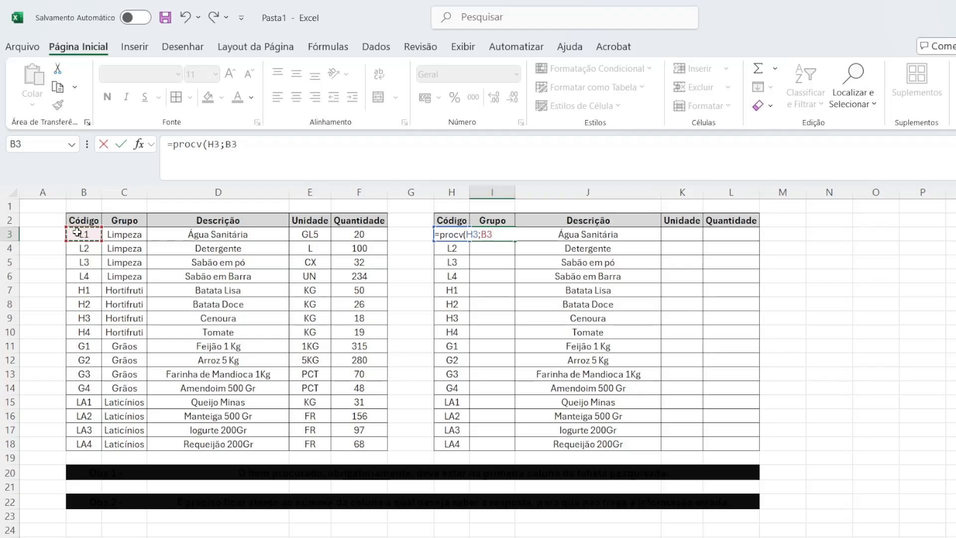
pyautogui.moveTo(77, 232); pyautogui.dragTo(120, 451)
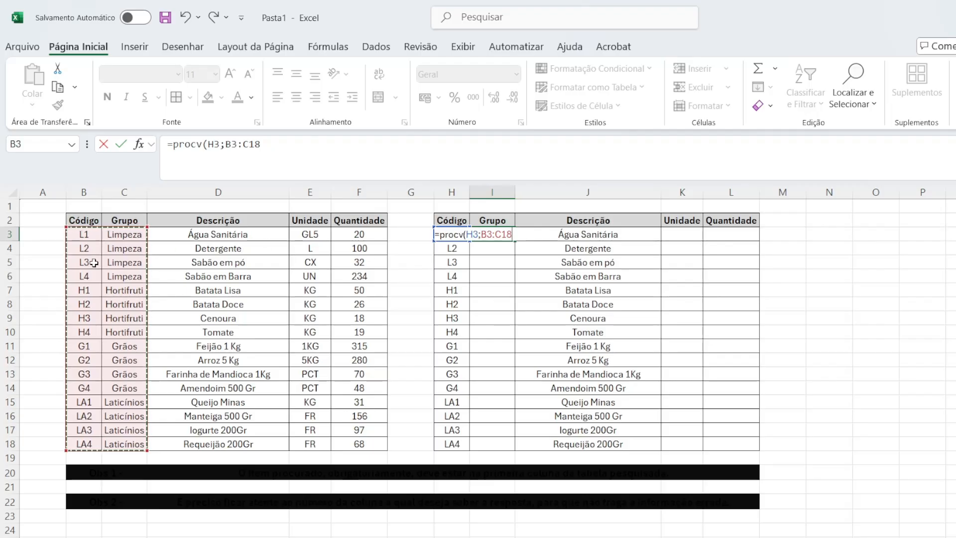
pyautogui.press('F4')
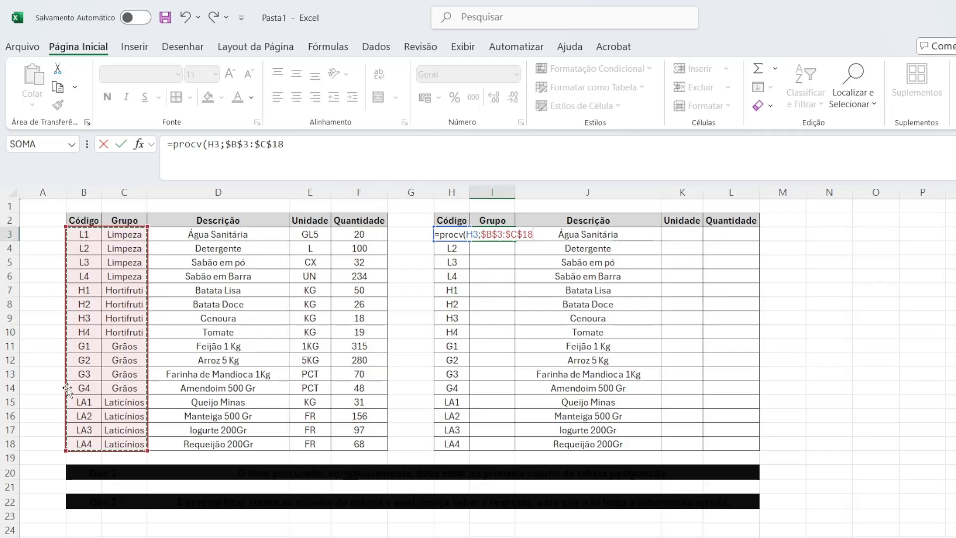
# - Complete the PROCV formula in I3 with column index 2 and exact match 0
pyautogui.write(';2')
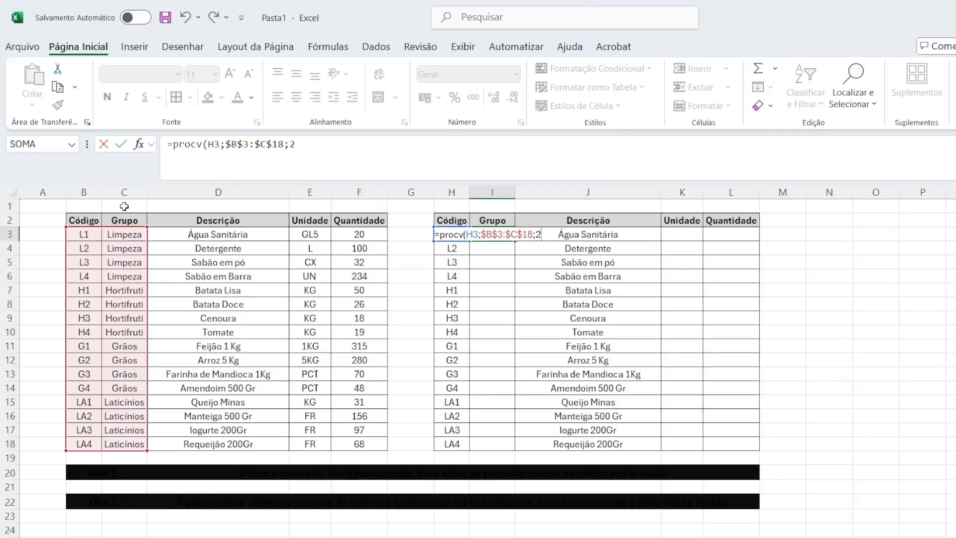
pyautogui.write(';')
pyautogui.write('0')
pyautogui.write(')')
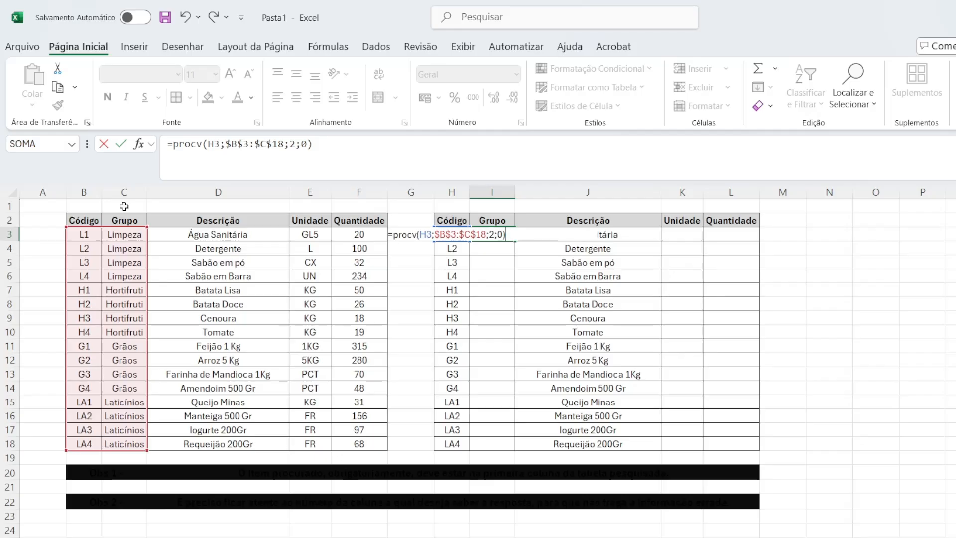
pyautogui.press('Return')
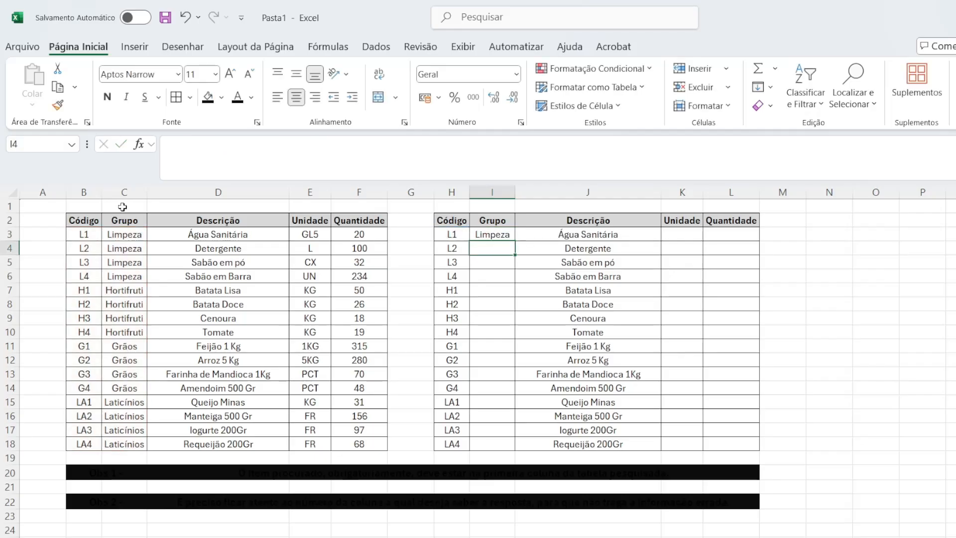
# - Fill the PROCV formula from I3 down the Grupo column to I18
pyautogui.click(443, 233)
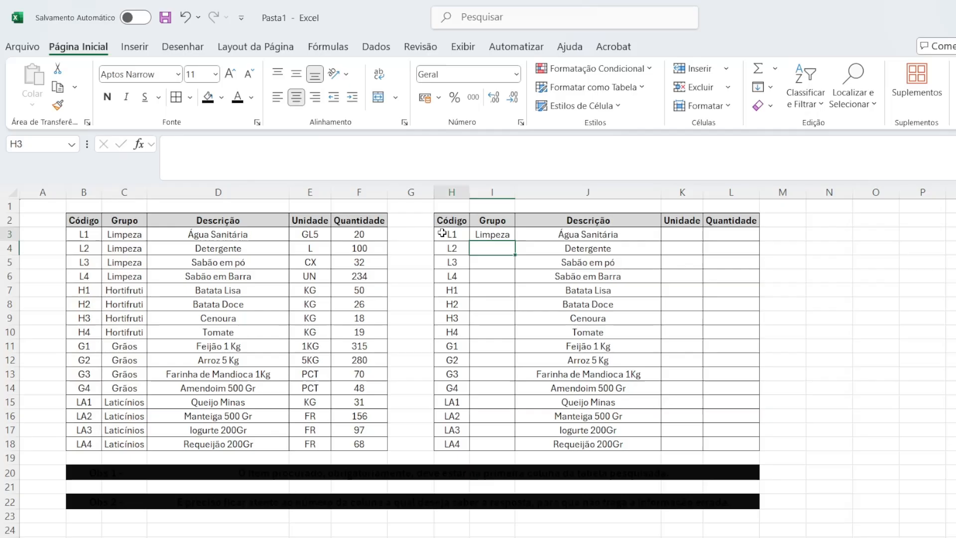
pyautogui.click(476, 233)
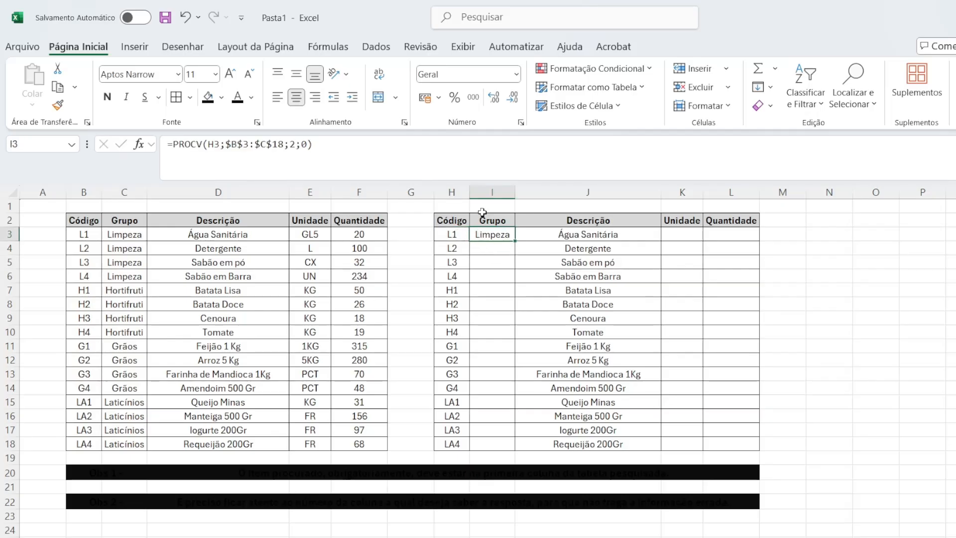
pyautogui.click(456, 233)
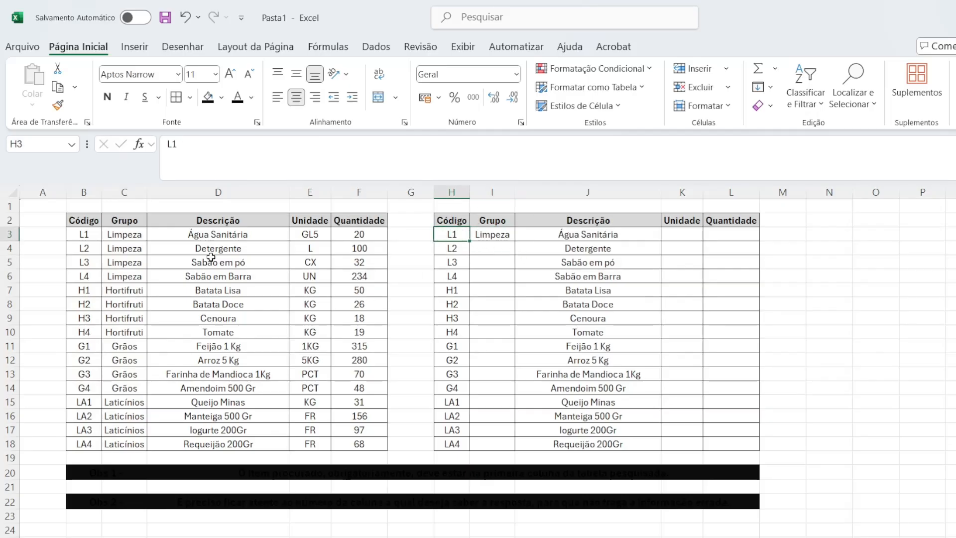
pyautogui.click(132, 234)
pyautogui.click(502, 237)
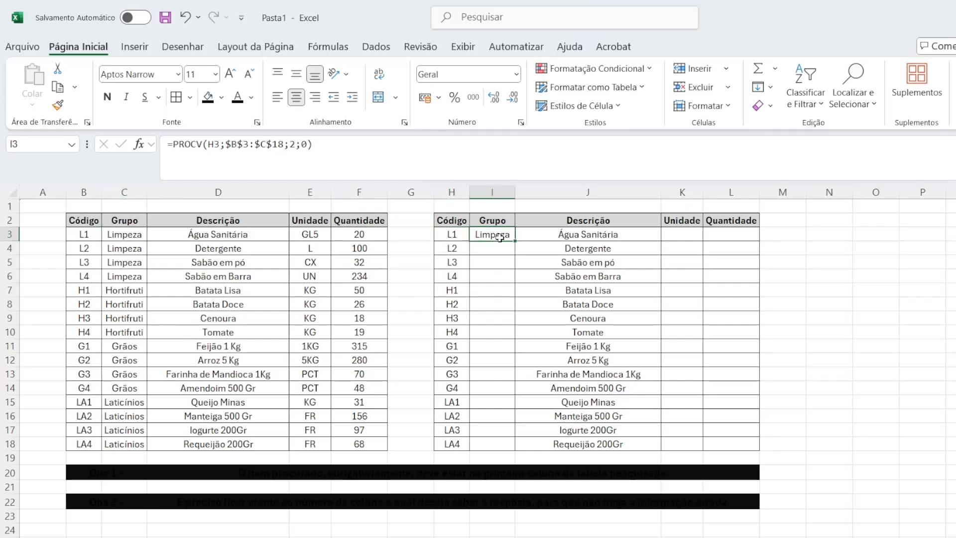
pyautogui.moveTo(516, 243); pyautogui.dragTo(498, 443)
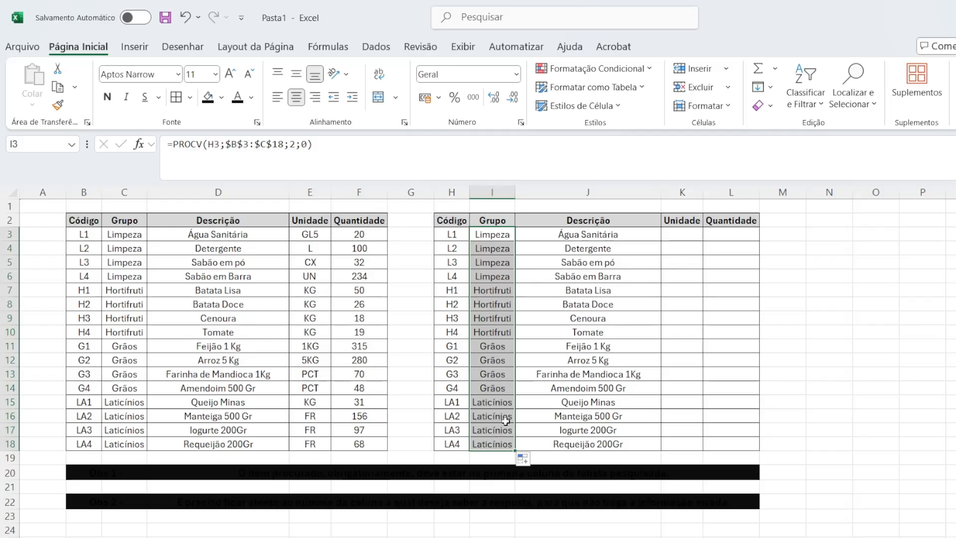
# - Check the copied PROCV formulas in several Grupo cells against the lookup code in H3 and the source range B3:C18
pyautogui.click(501, 249)
pyautogui.click(498, 263)
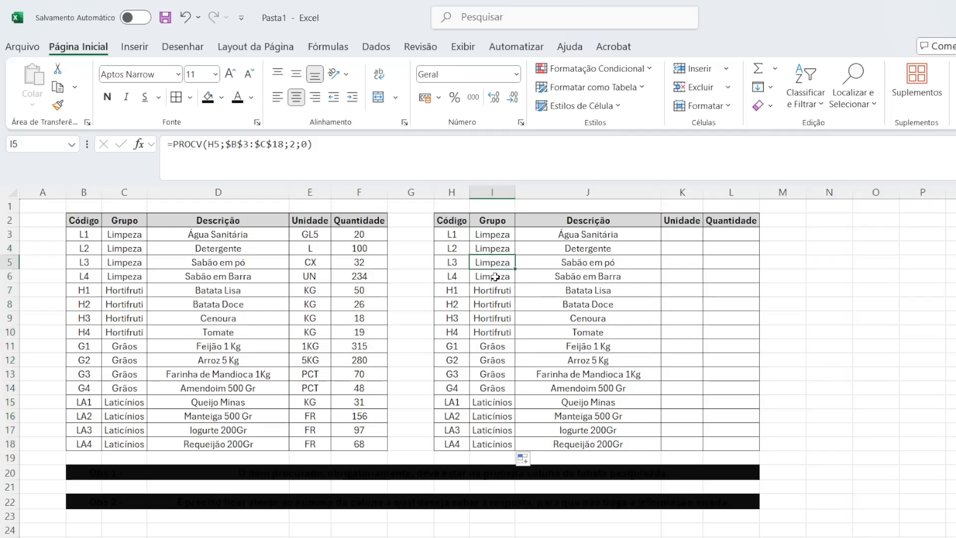
pyautogui.click(495, 277)
pyautogui.click(491, 305)
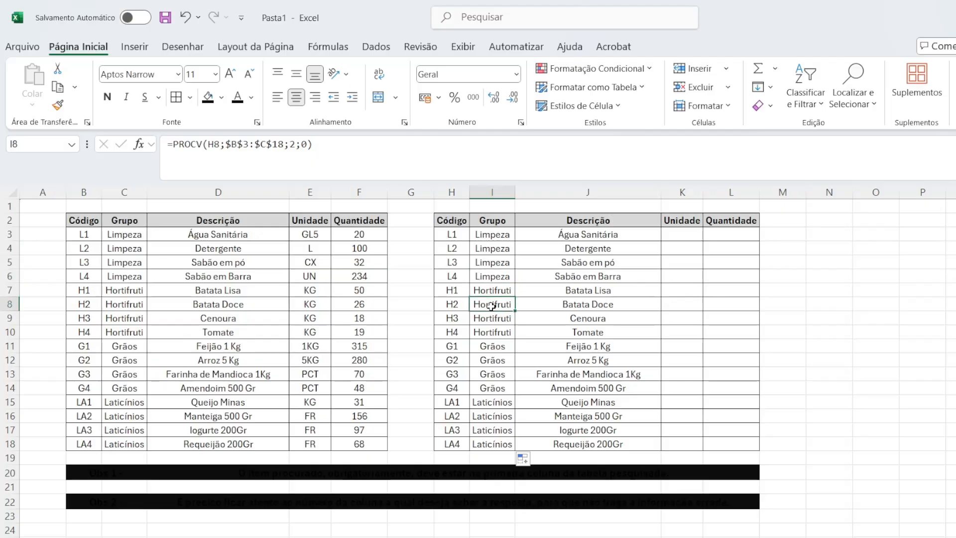
pyautogui.click(487, 344)
pyautogui.click(484, 368)
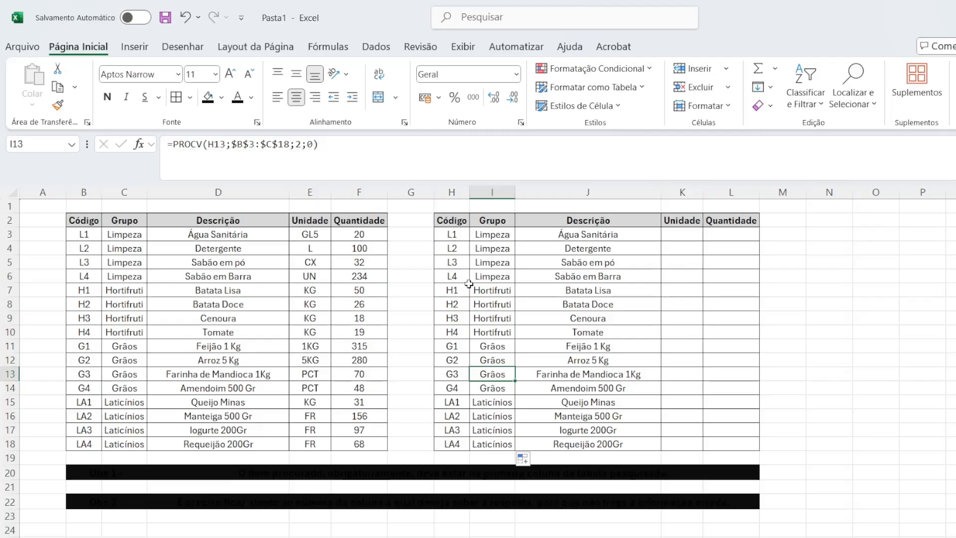
pyautogui.click(452, 234)
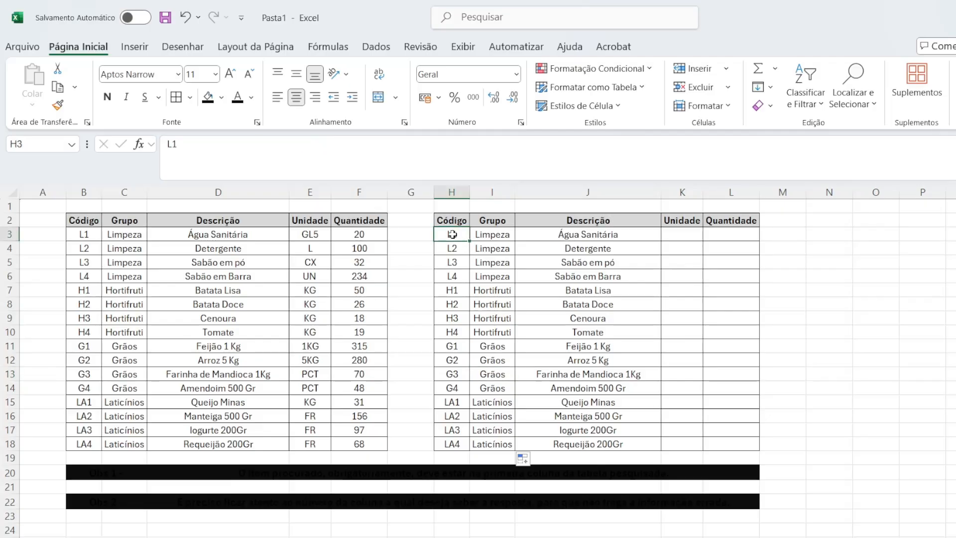
pyautogui.moveTo(84, 234); pyautogui.dragTo(113, 442)
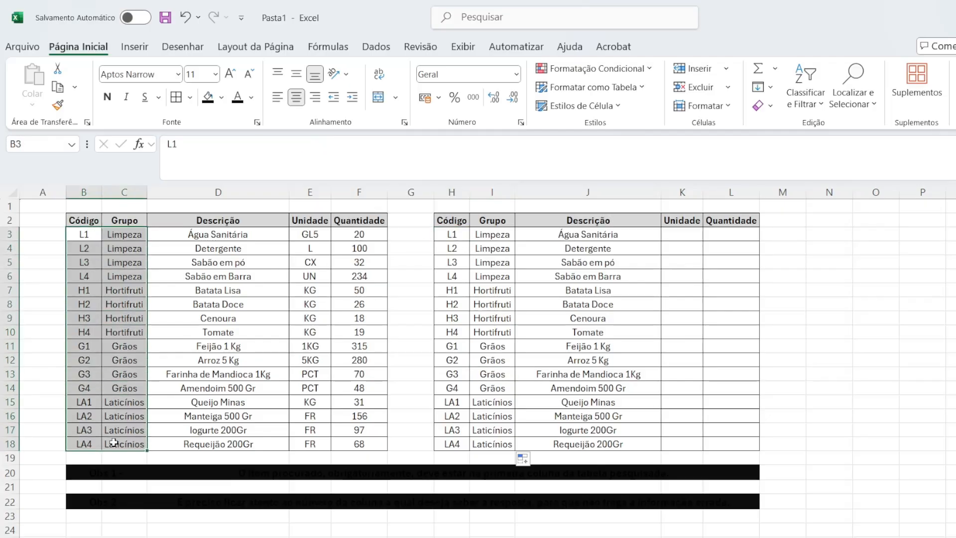
# - Add filters to the source table headers B2:F2, sort it by Código in descending order, and check the code and group pairs
pyautogui.moveTo(82, 220); pyautogui.dragTo(347, 221)
pyautogui.click(375, 47)
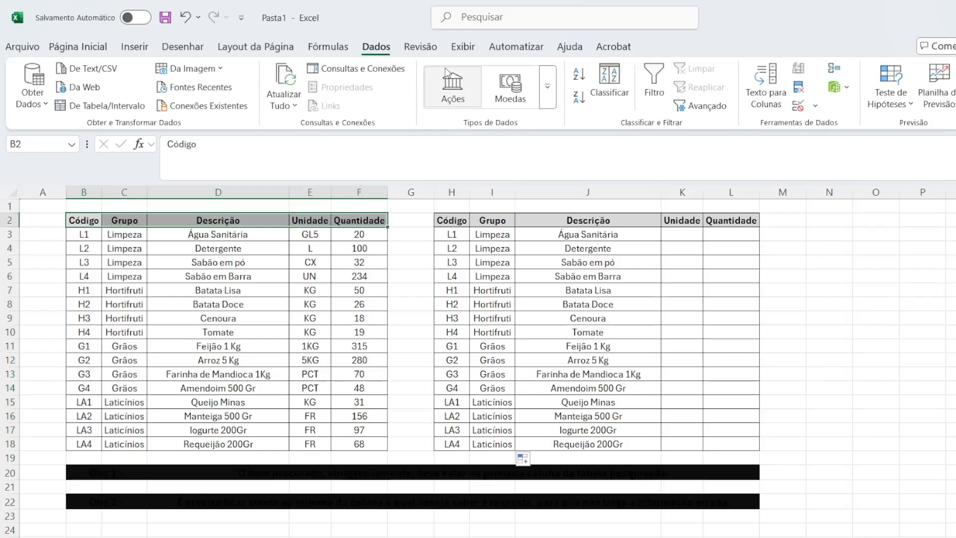
pyautogui.click(654, 85)
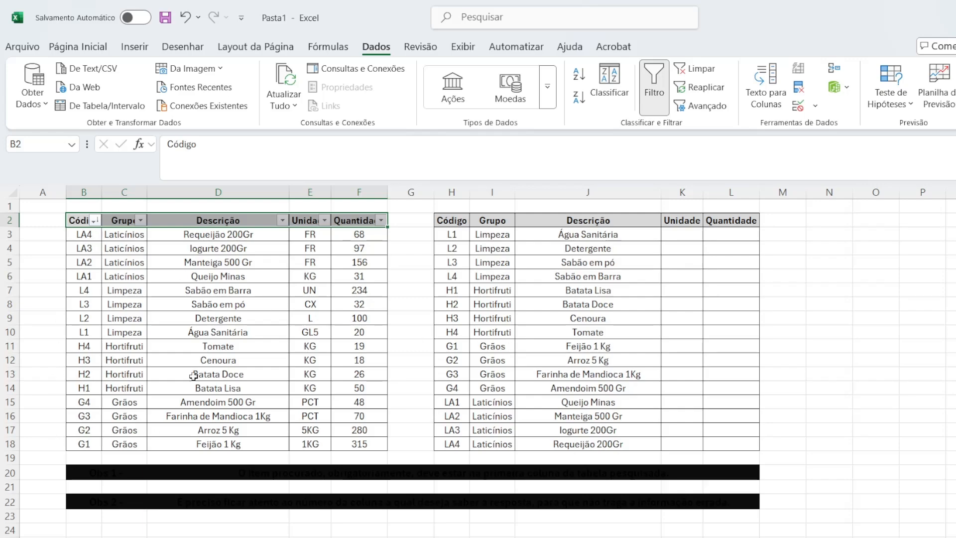
pyautogui.click(77, 234)
pyautogui.click(119, 236)
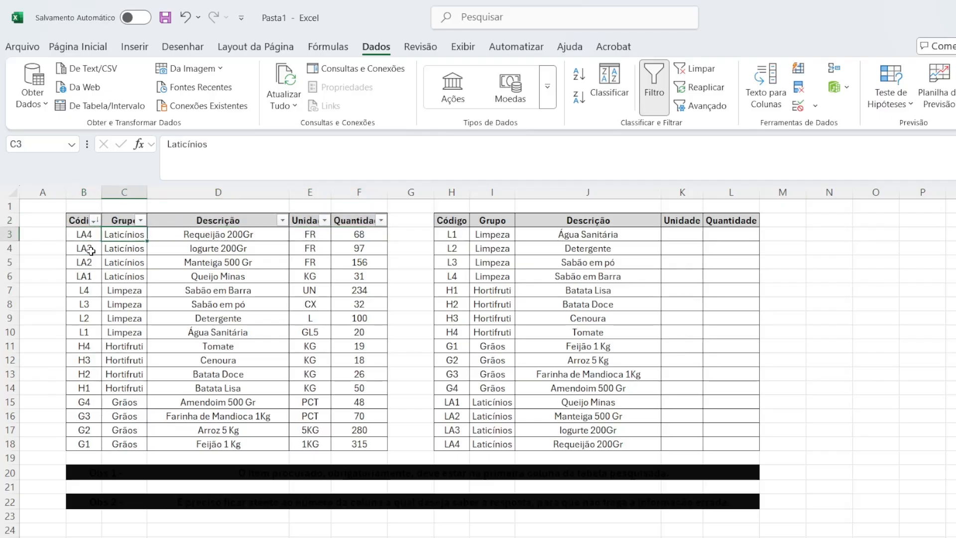
pyautogui.click(85, 250)
pyautogui.click(134, 246)
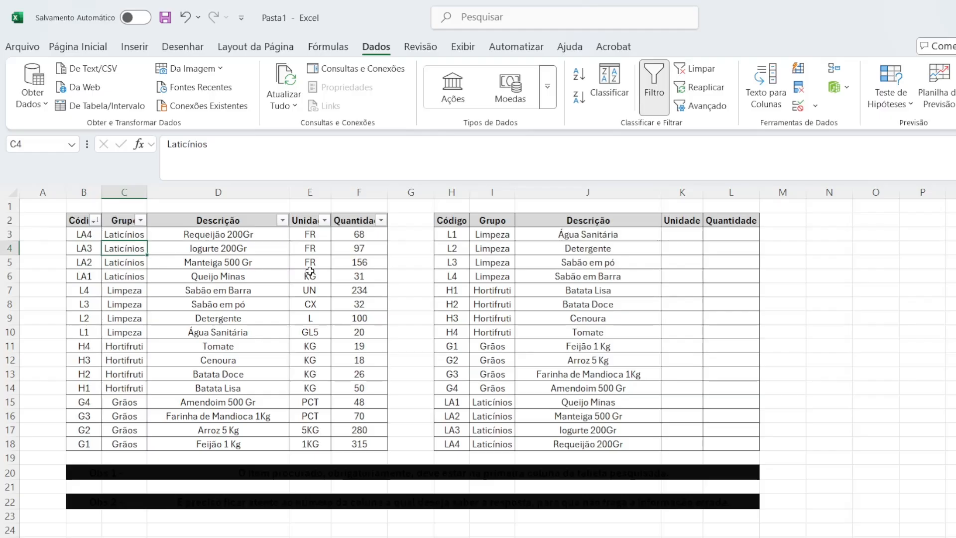
# - Start a PROCV formula in K3 of the Unidade column with the code in H3 as the lookup value
pyautogui.click(686, 236)
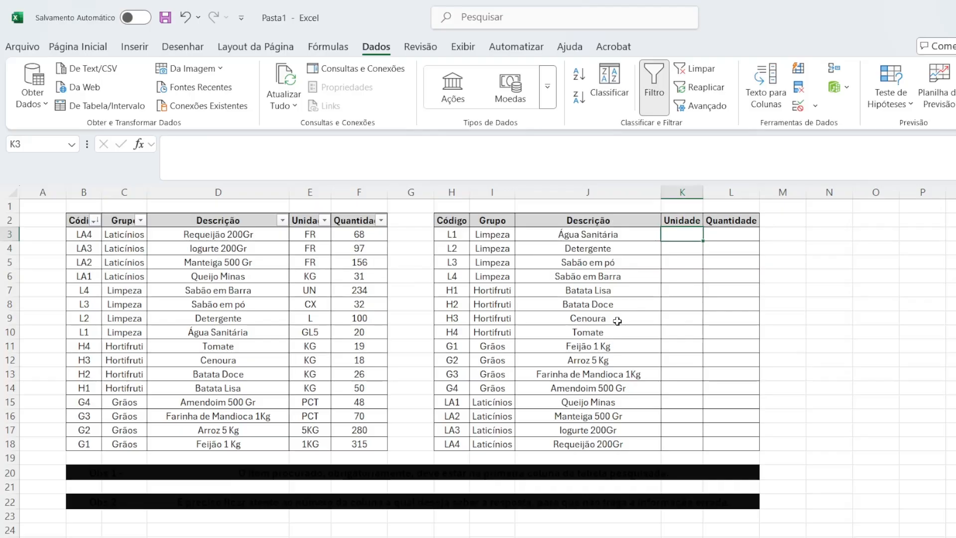
pyautogui.write('=')
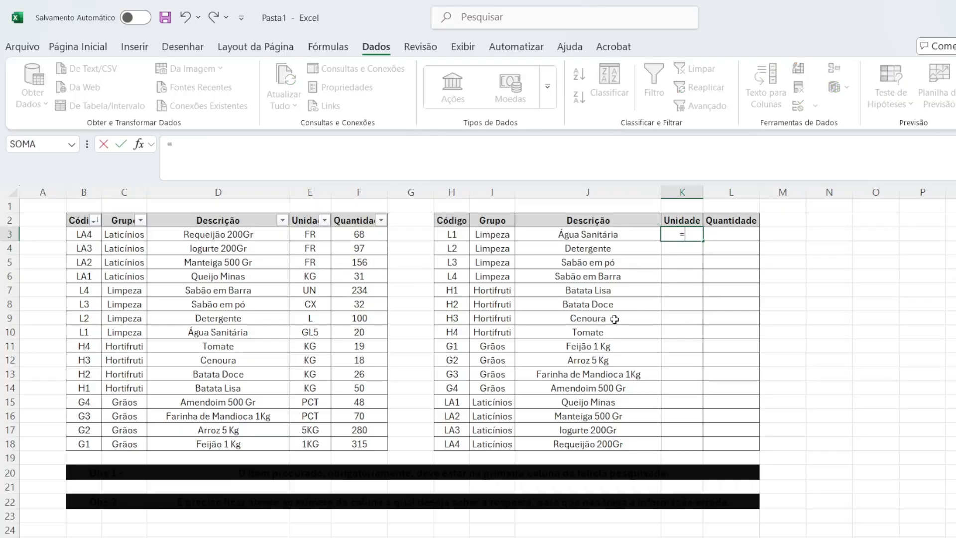
pyautogui.click(449, 235)
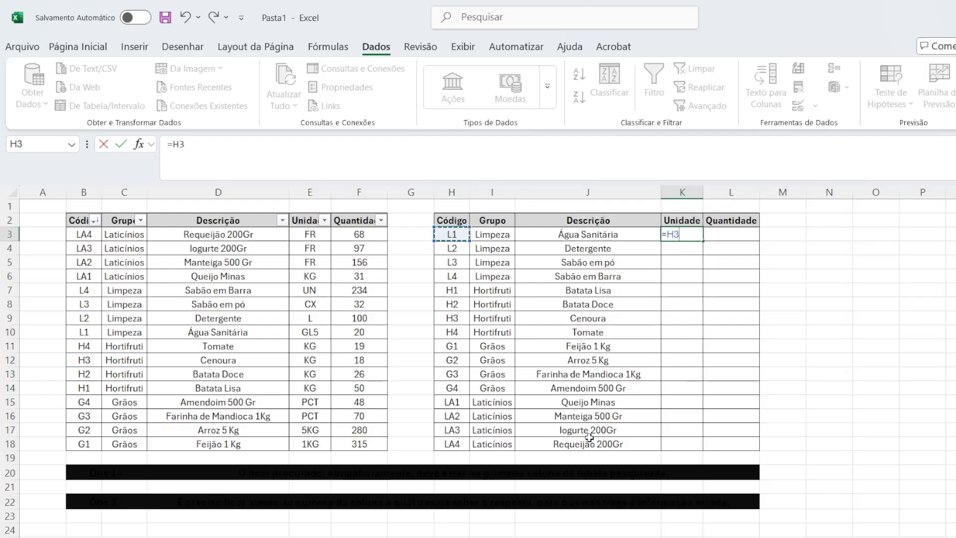
pyautogui.press('BackSpace')
pyautogui.press('BackSpace')
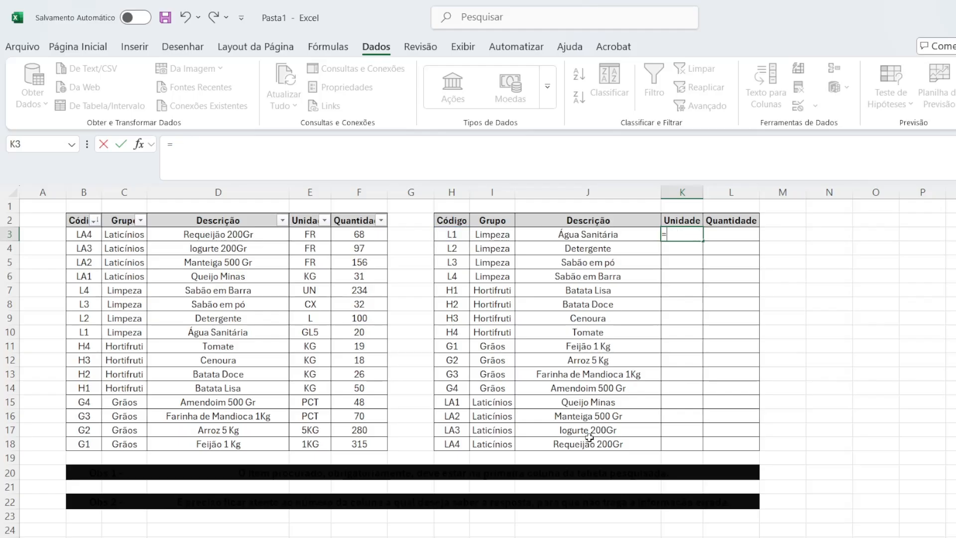
pyautogui.write('procv(')
pyautogui.click(454, 235)
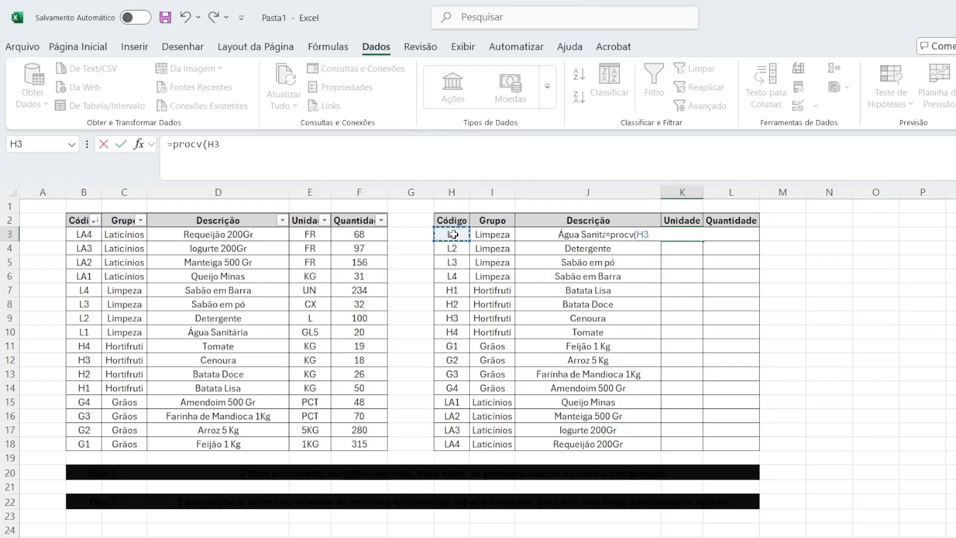
pyautogui.write(';')
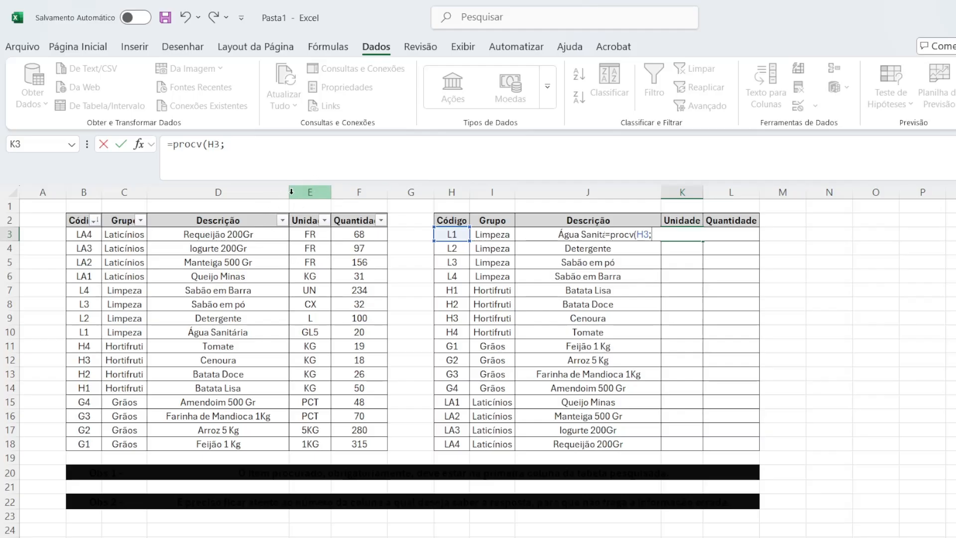
# - Complete the K3 formula with the absolute source range $B$2:$F$18, column index 5 and exact match 0
pyautogui.moveTo(82, 221); pyautogui.dragTo(361, 443)
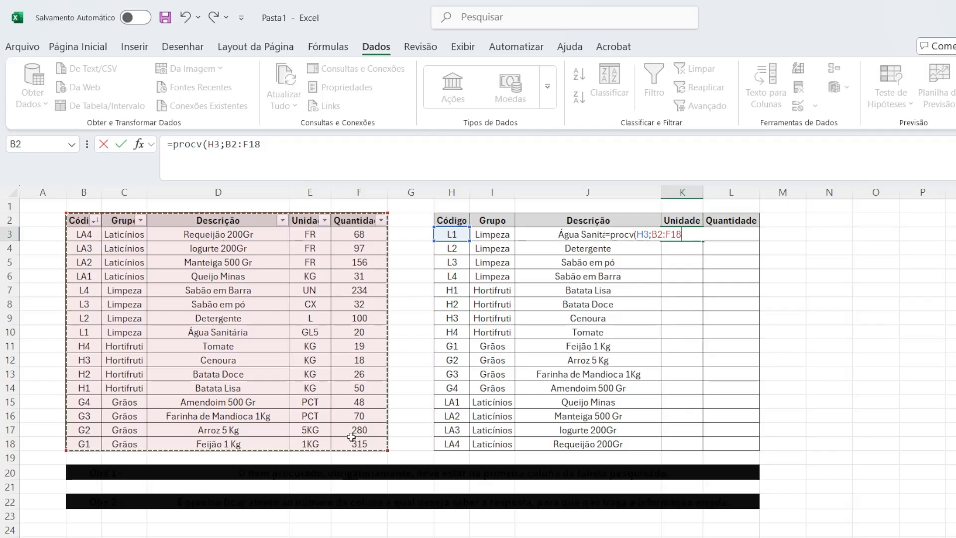
pyautogui.press('F4')
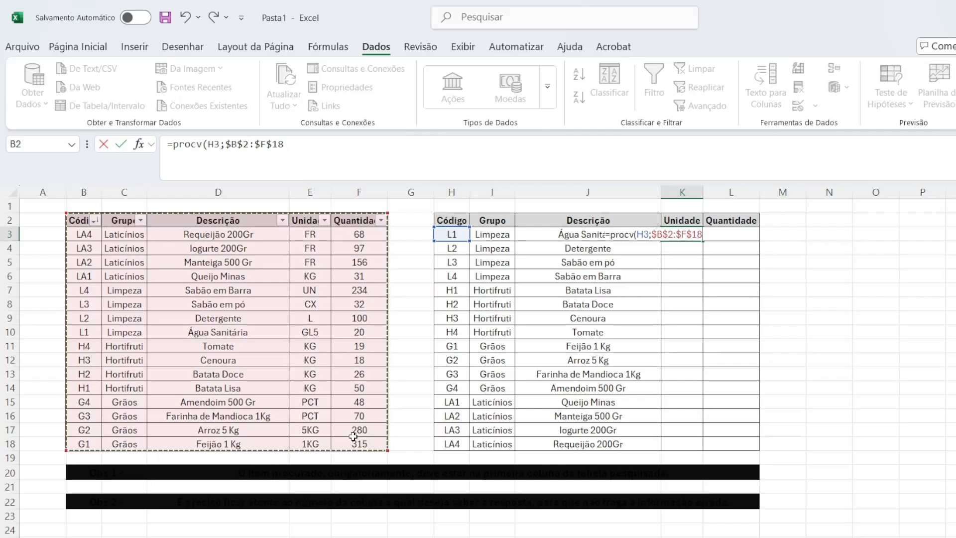
pyautogui.write(';')
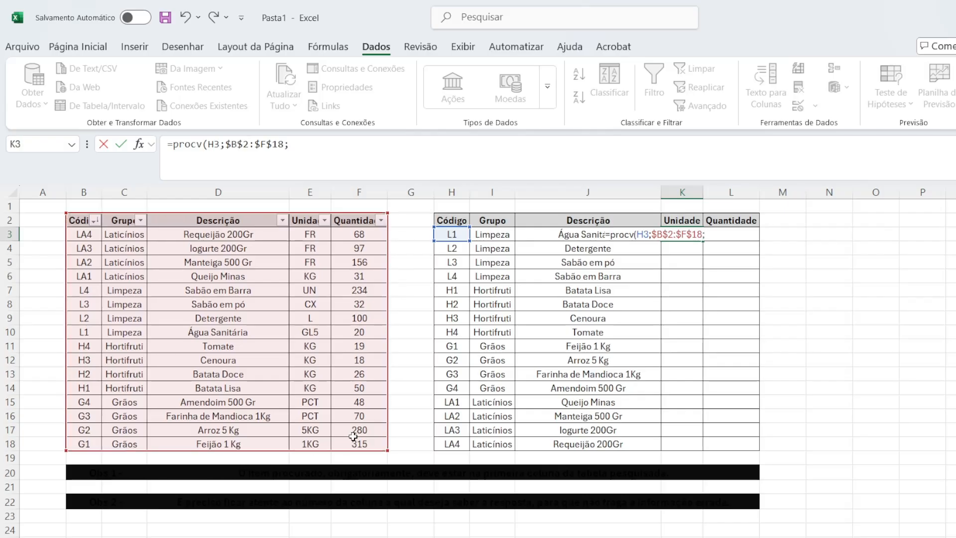
pyautogui.write('4')
pyautogui.press('BackSpace')
pyautogui.write('5;0)')
pyautogui.press('Return')
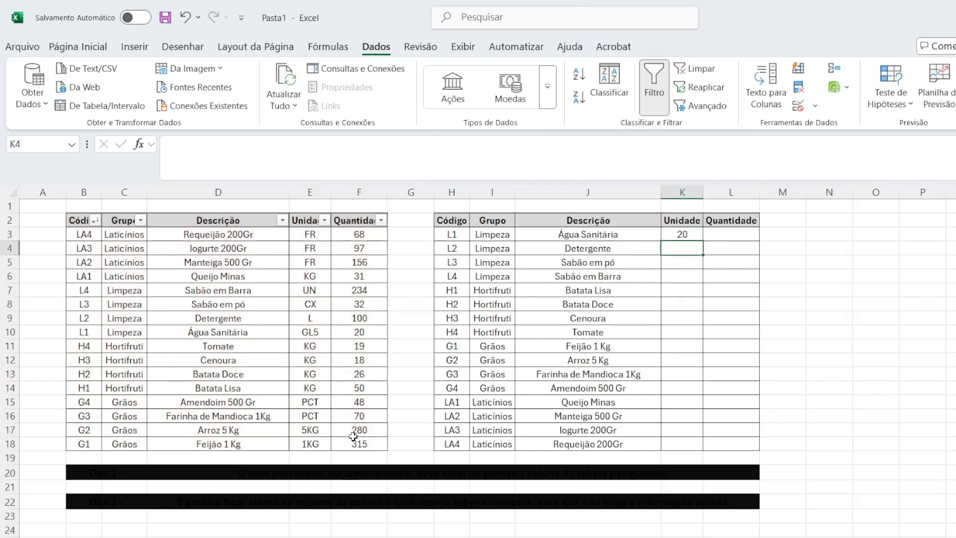
# - Compare the K3 lookup result for code L1 with the matching source row B10:F10
pyautogui.click(687, 234)
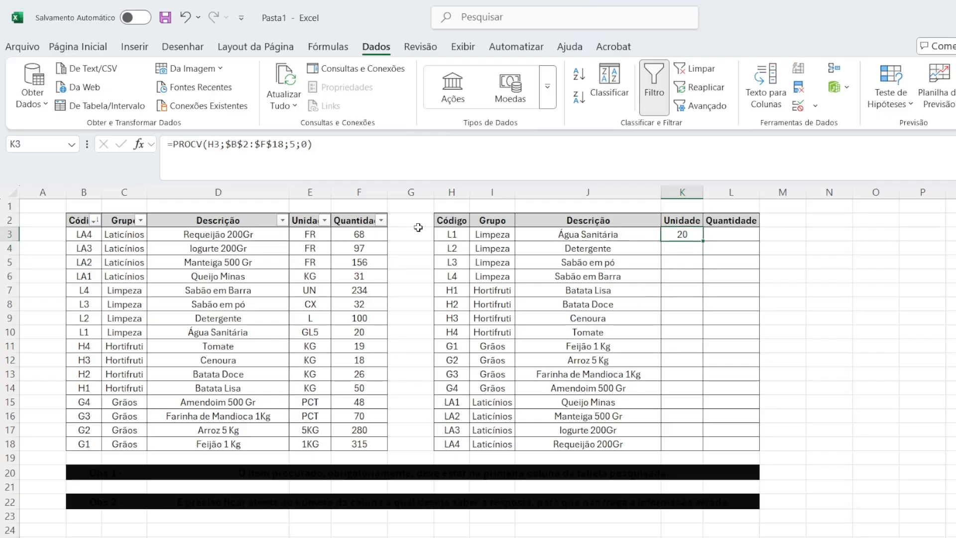
pyautogui.click(535, 235)
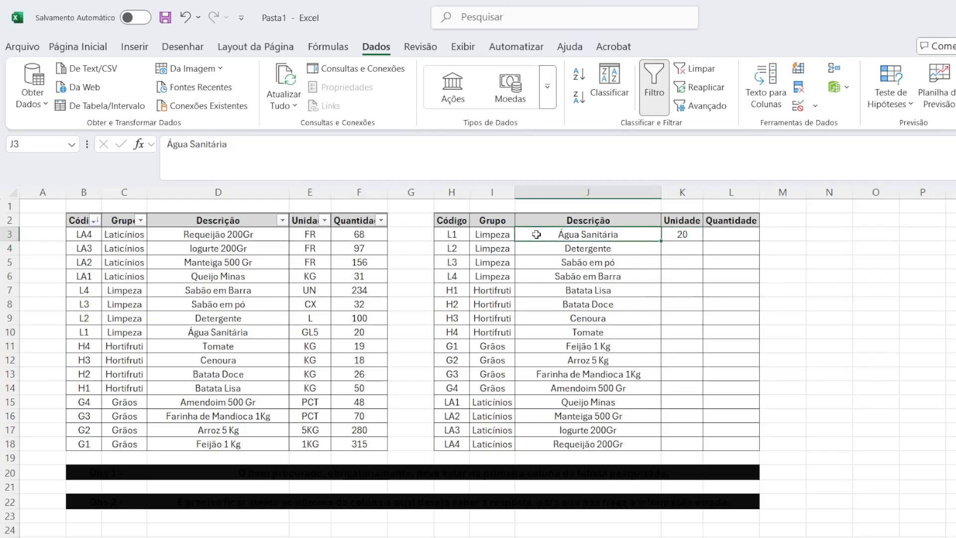
pyautogui.click(456, 236)
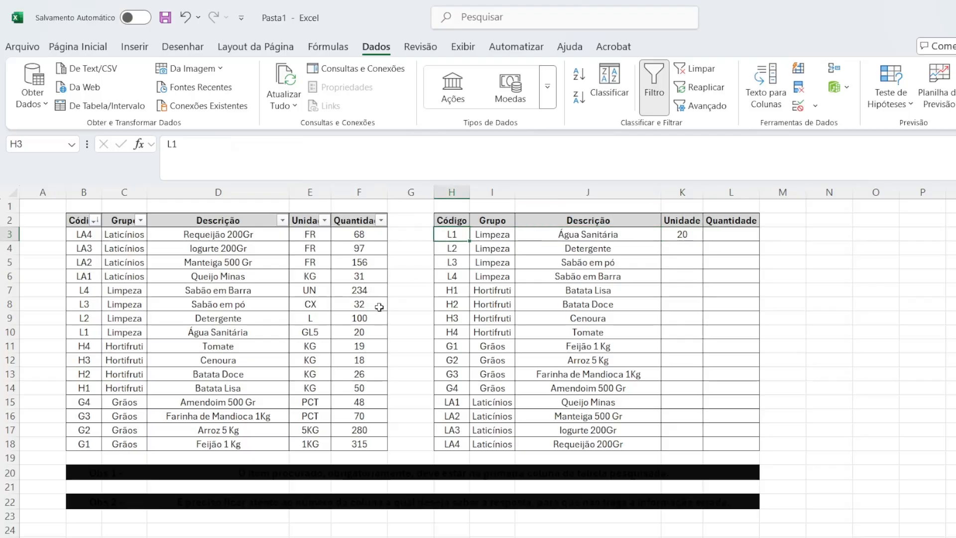
pyautogui.moveTo(80, 331); pyautogui.dragTo(359, 333)
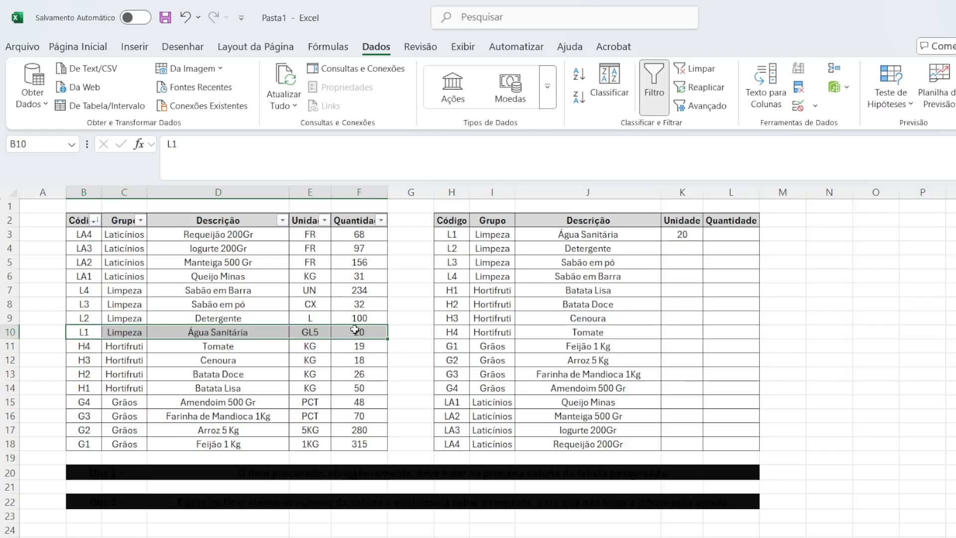
# - Change the column index in the K3 PROCV formula to 4
pyautogui.click(684, 235)
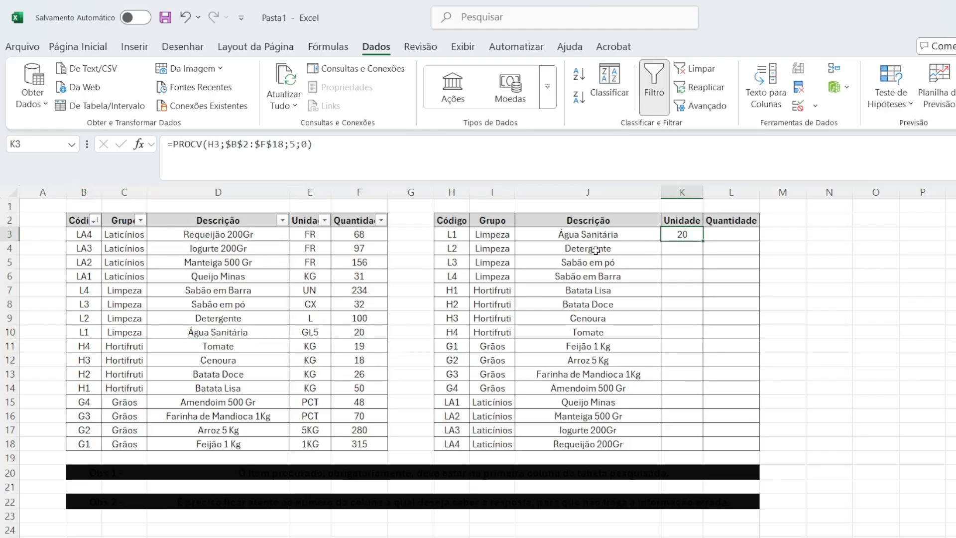
pyautogui.doubleClick(293, 144)
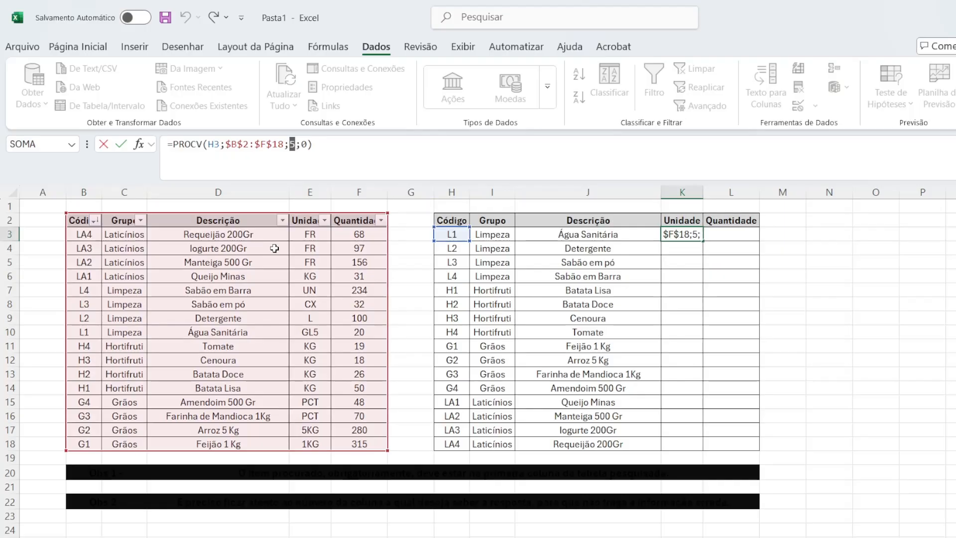
pyautogui.write('4')
pyautogui.press('Return')
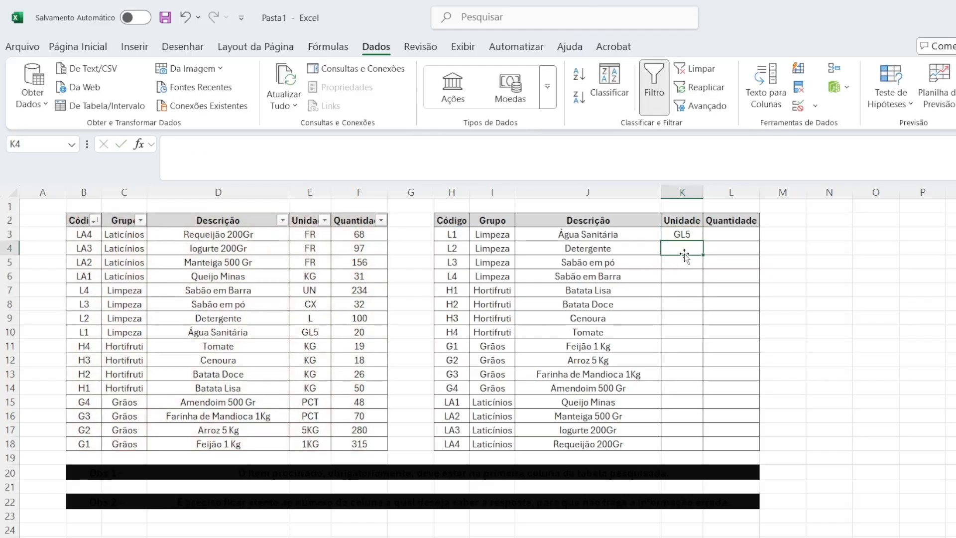
# - Check the K3 unit against source row B10:F10 and fill the formula down the Unidade column to K18
pyautogui.click(686, 235)
pyautogui.moveTo(85, 333); pyautogui.dragTo(351, 338)
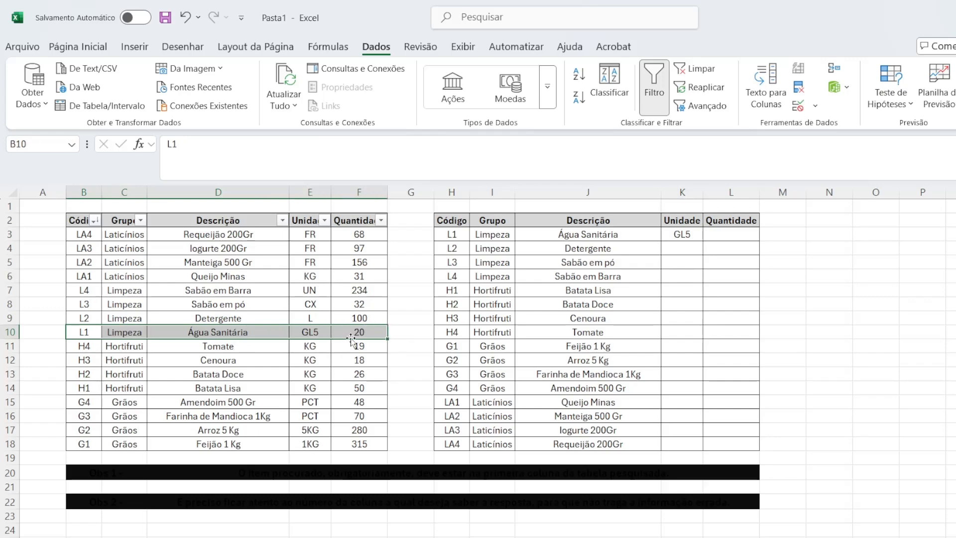
pyautogui.click(309, 336)
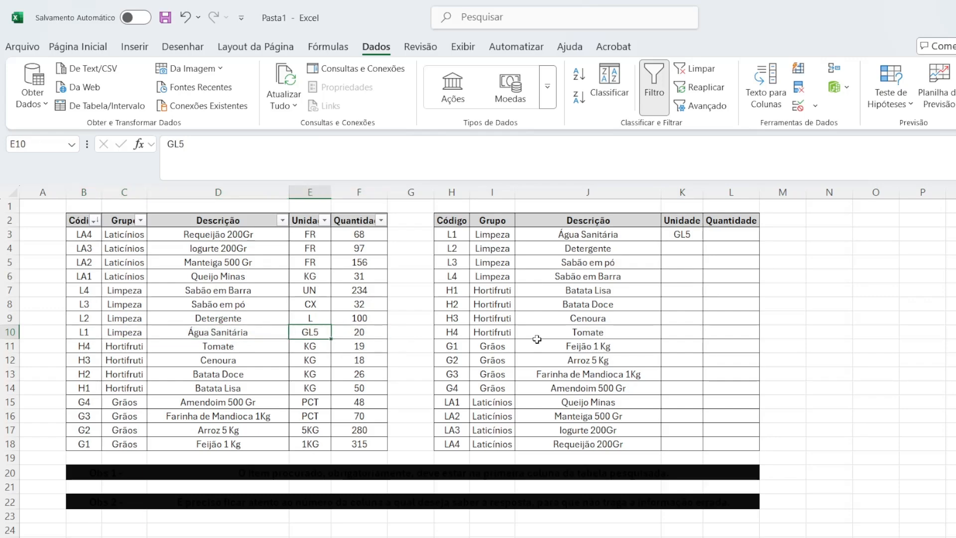
pyautogui.click(687, 233)
pyautogui.moveTo(700, 242); pyautogui.dragTo(695, 451)
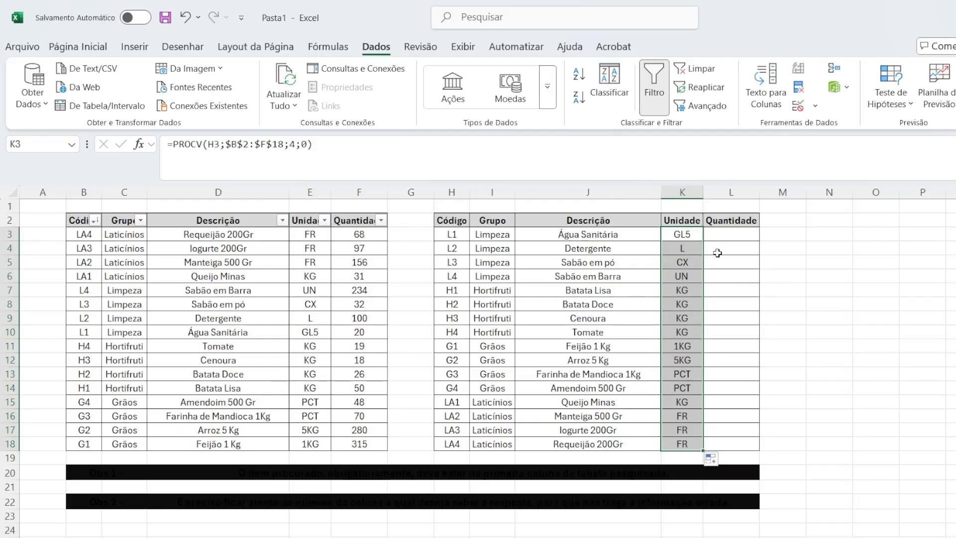
# - Start a PROCV formula in L3 of the Quantidade column with the description in J3 as the lookup value
pyautogui.click(730, 235)
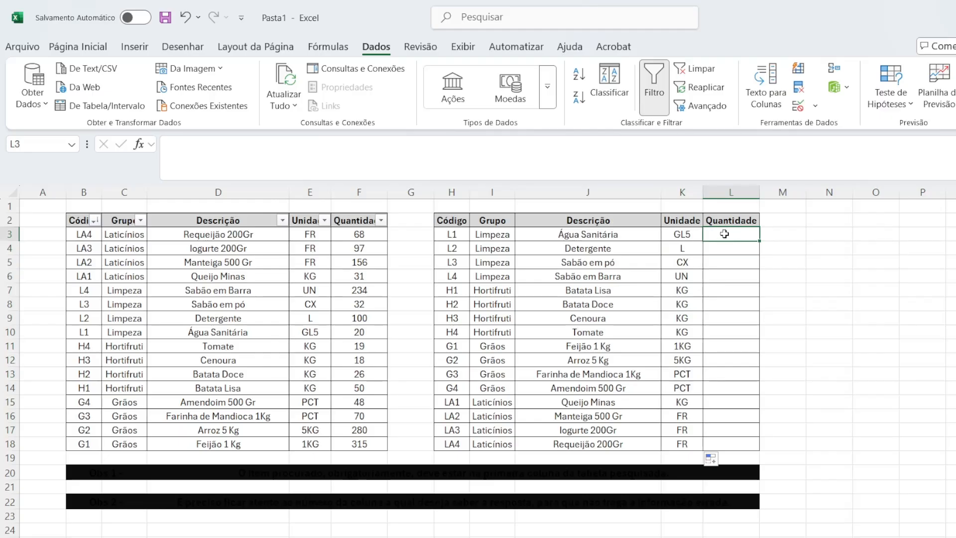
pyautogui.write('=')
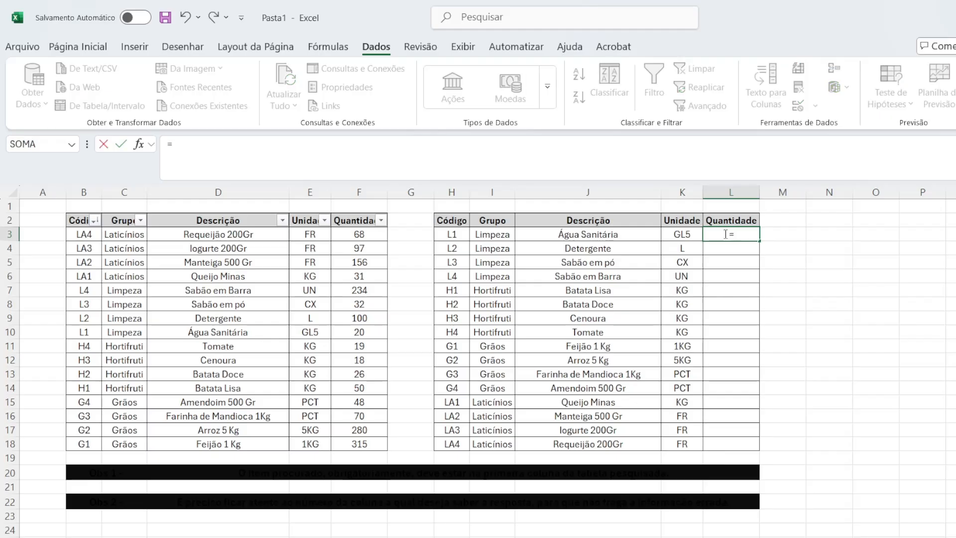
pyautogui.write('procv(')
pyautogui.click(529, 234)
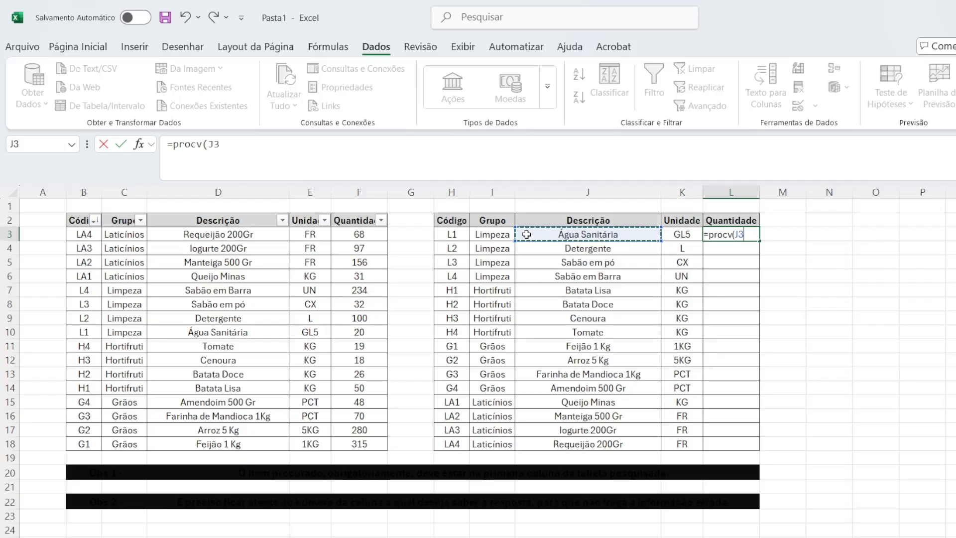
pyautogui.write(';')
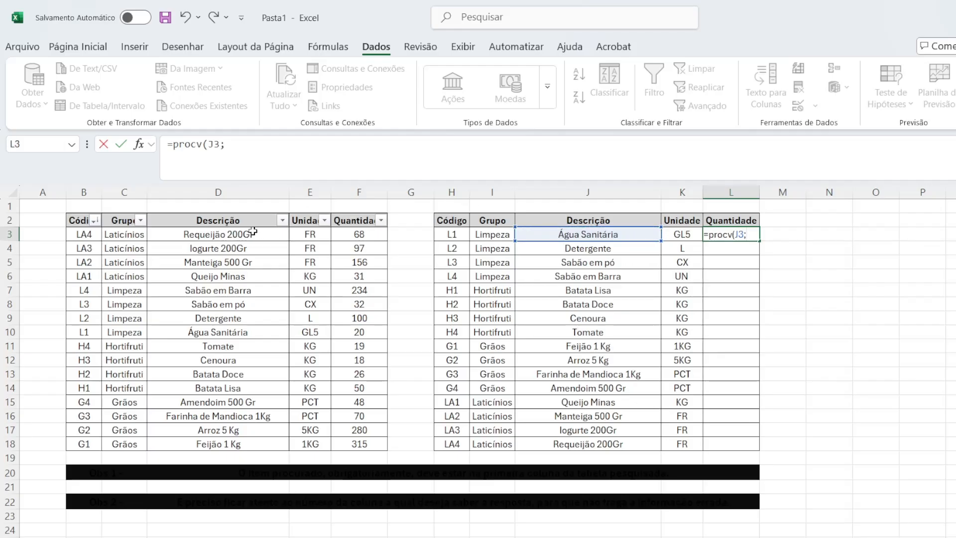
# - Complete the L3 formula with the absolute source range $D$3:$F$18, column index 3 and exact match 0
pyautogui.moveTo(230, 234); pyautogui.dragTo(366, 449)
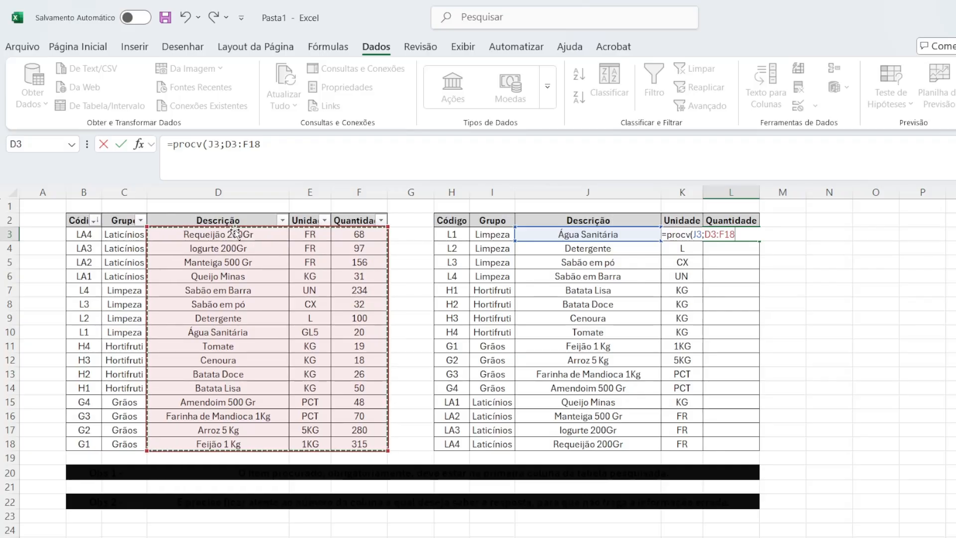
pyautogui.moveTo(189, 231); pyautogui.dragTo(348, 440)
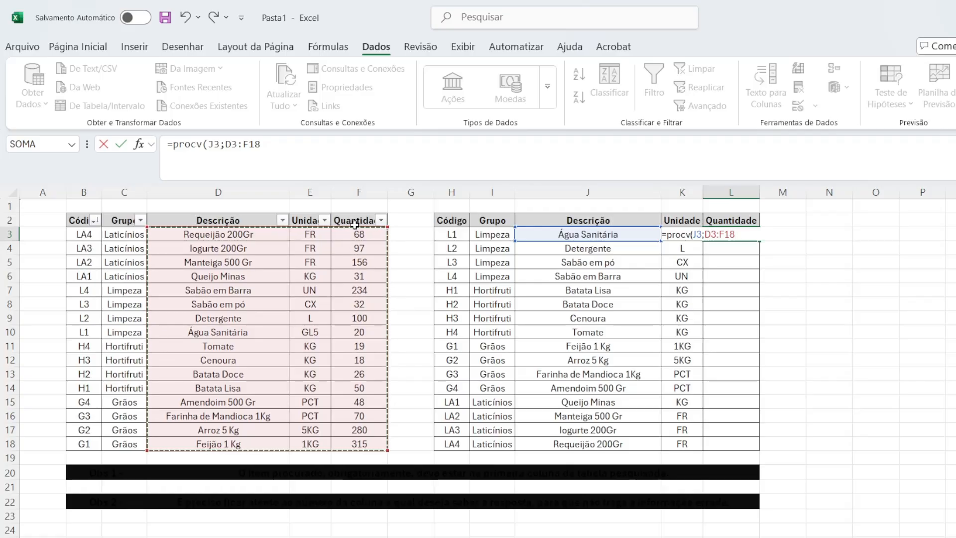
pyautogui.moveTo(266, 235); pyautogui.dragTo(363, 443)
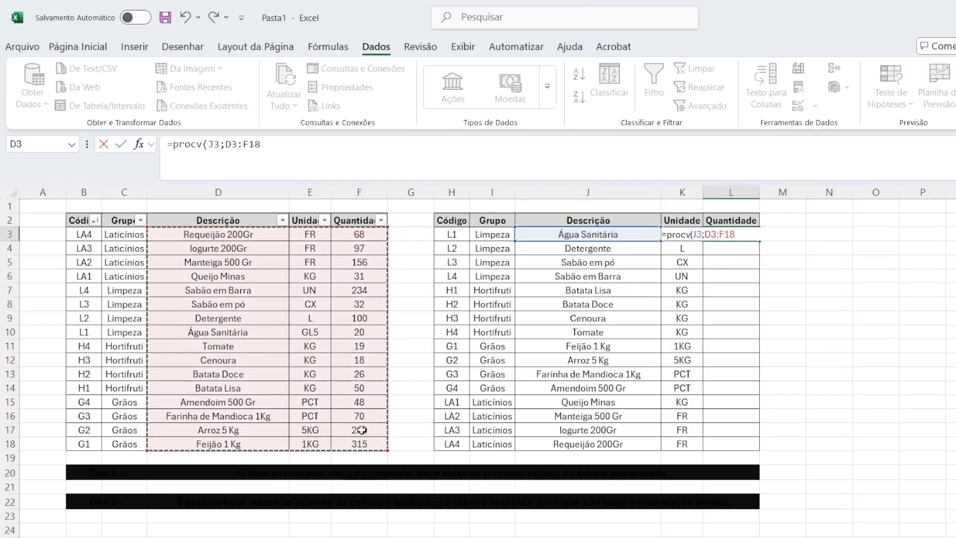
pyautogui.press('F4')
pyautogui.write(';')
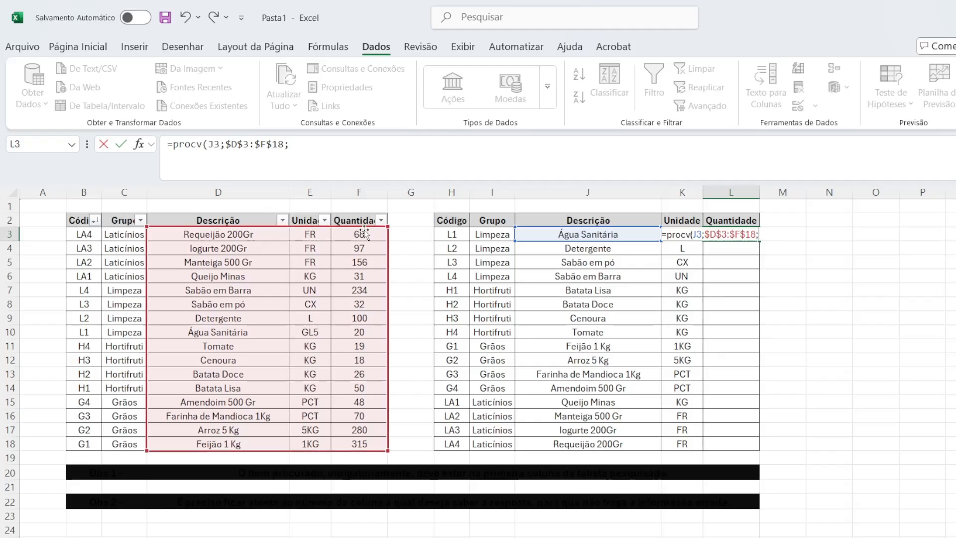
pyautogui.write('3;0')
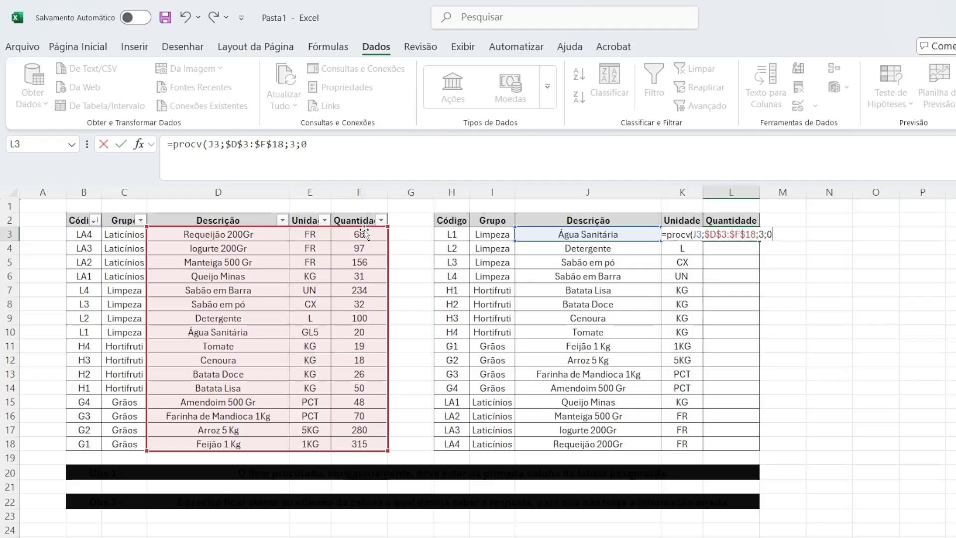
pyautogui.write(')')
pyautogui.press('Return')
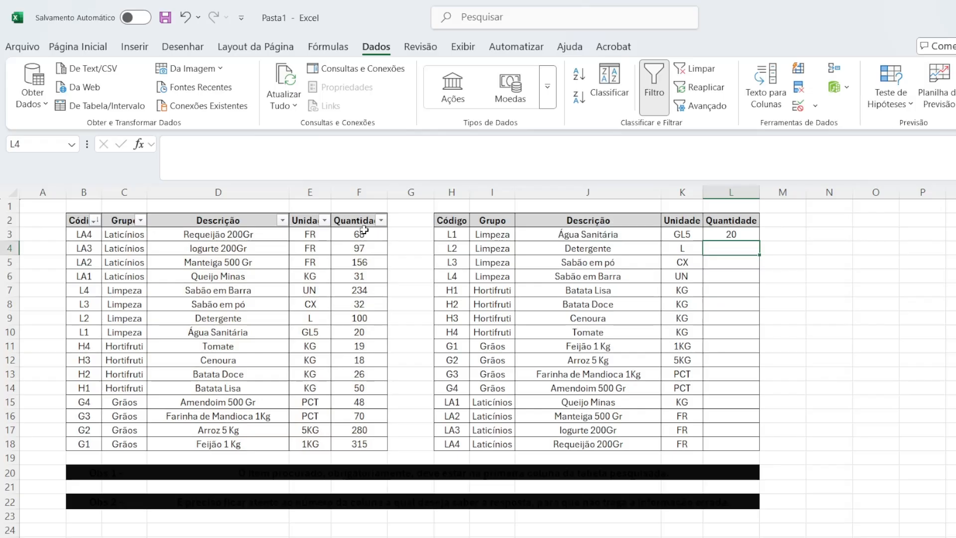
# - Check the L3 quantity against the source row for code L1 and shade B10:F10 light grey
pyautogui.click(723, 232)
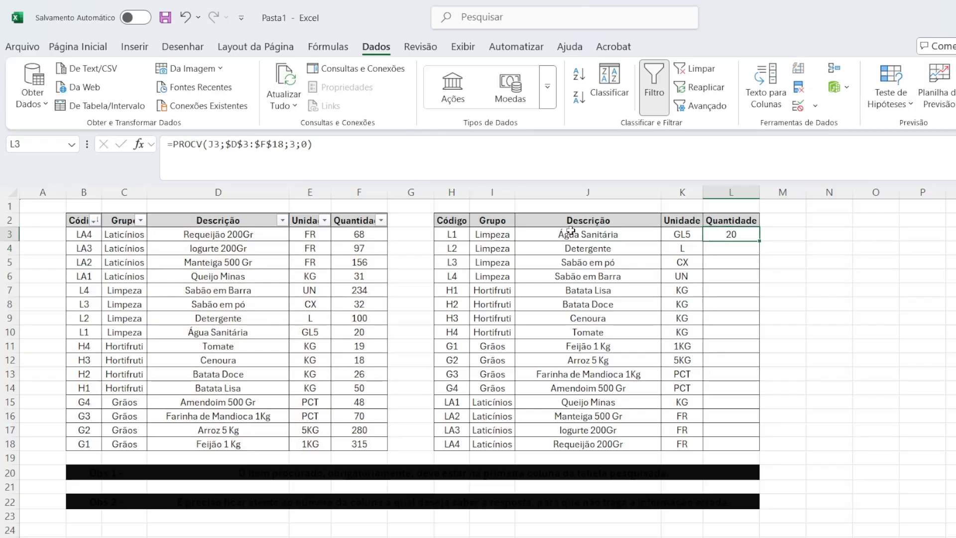
pyautogui.click(452, 234)
pyautogui.moveTo(97, 333); pyautogui.dragTo(368, 332)
pyautogui.scroll(5, 157, 102)
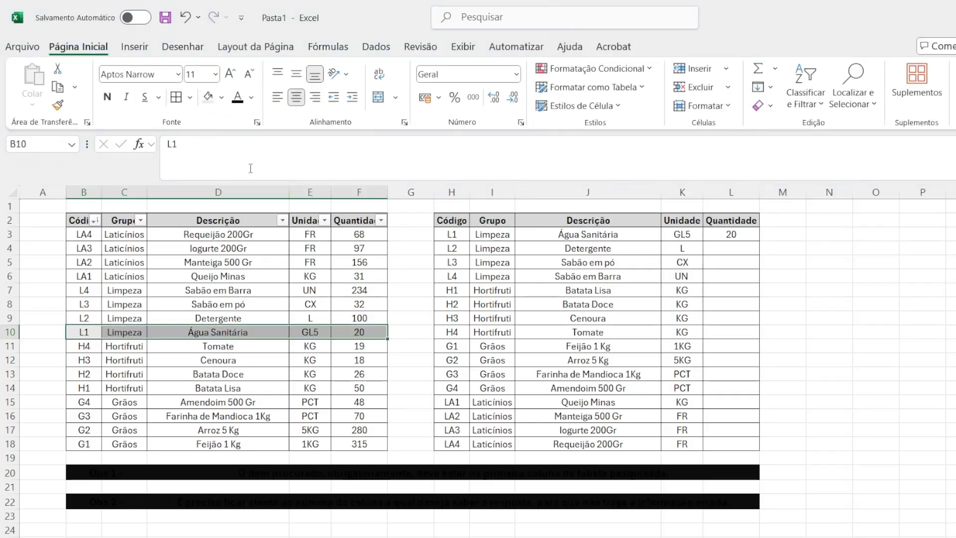
pyautogui.click(406, 277)
# - Fill the PROCV formula from L3 down the Quantidade column to L18
pyautogui.click(744, 236)
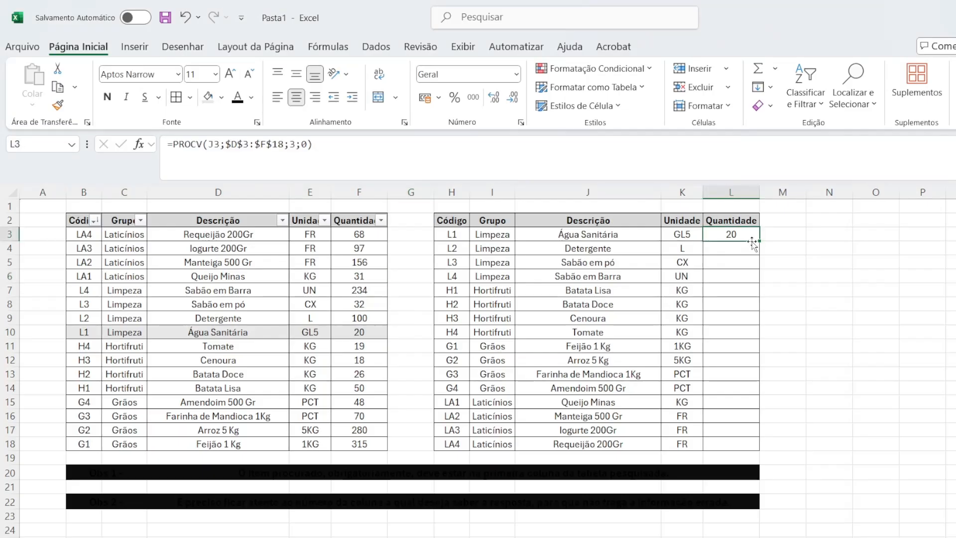
pyautogui.moveTo(760, 240); pyautogui.dragTo(744, 446)
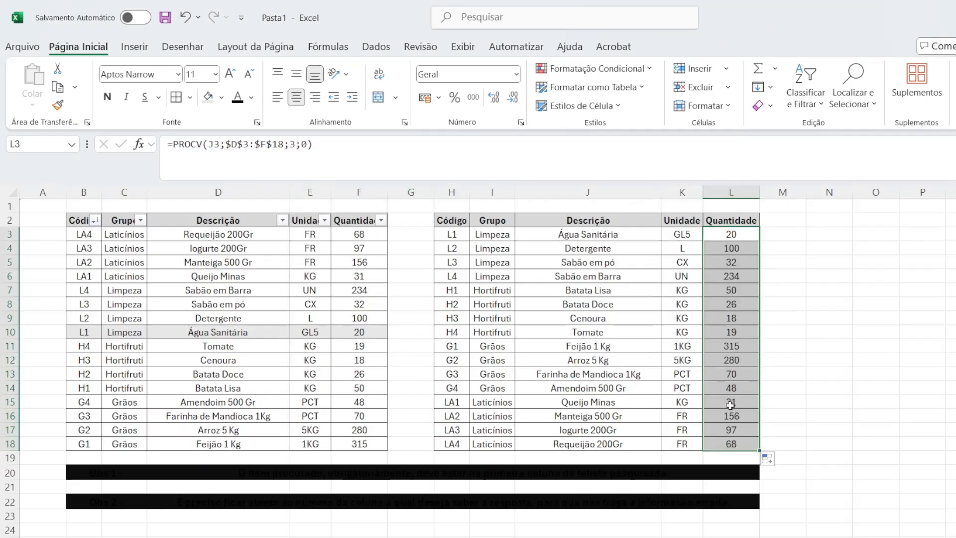
pyautogui.click(838, 329)
# - Fill the merged Obs 1 note in row 20 and the Obs 2 note in row 22 with yellow
pyautogui.click(106, 471)
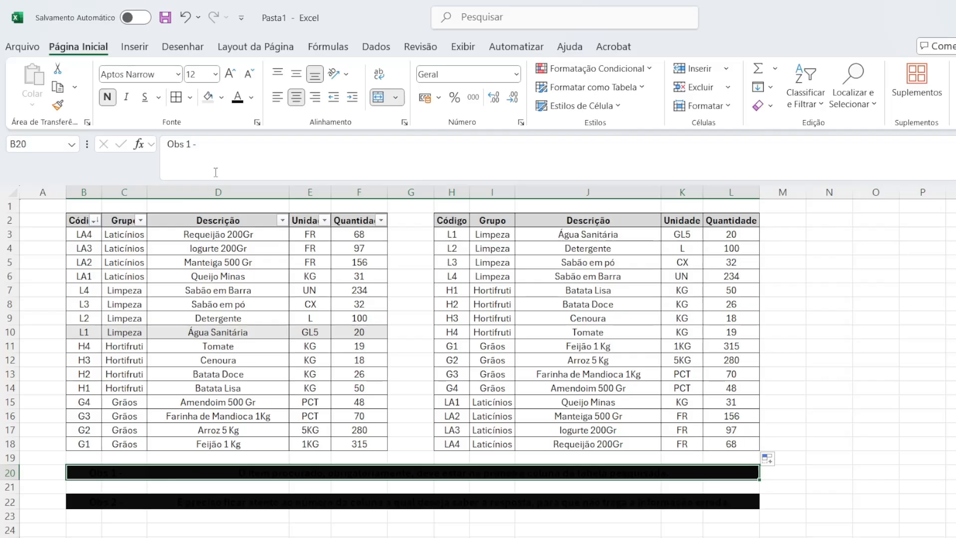
pyautogui.click(208, 97)
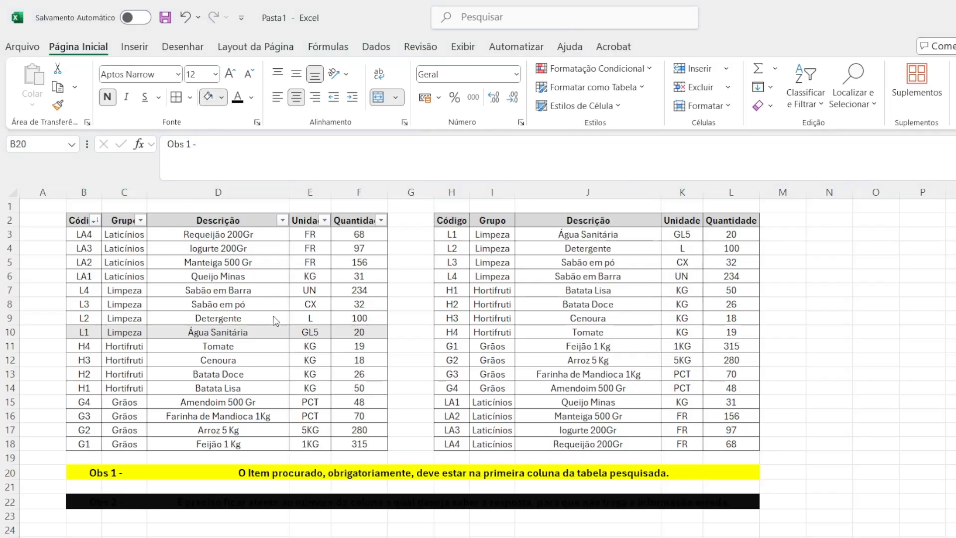
pyautogui.click(864, 444)
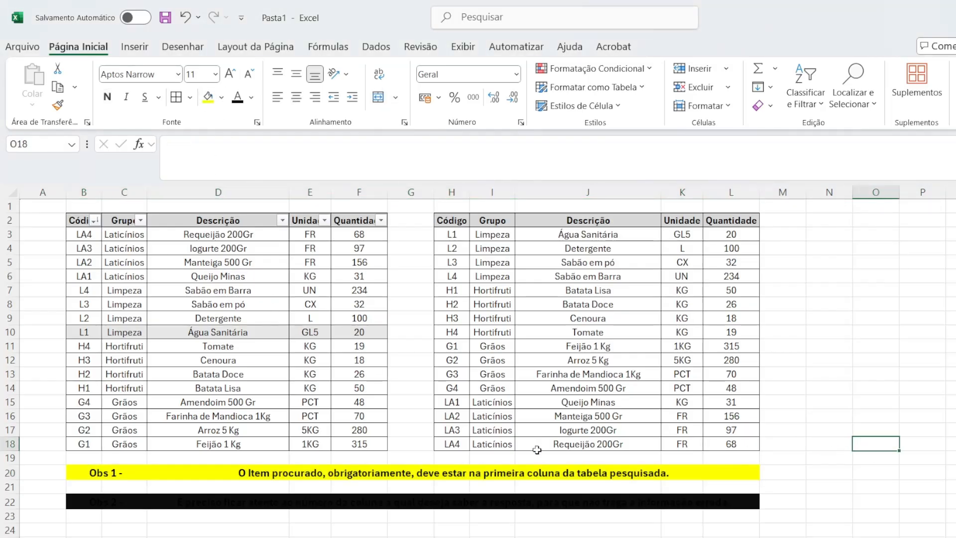
pyautogui.click(82, 502)
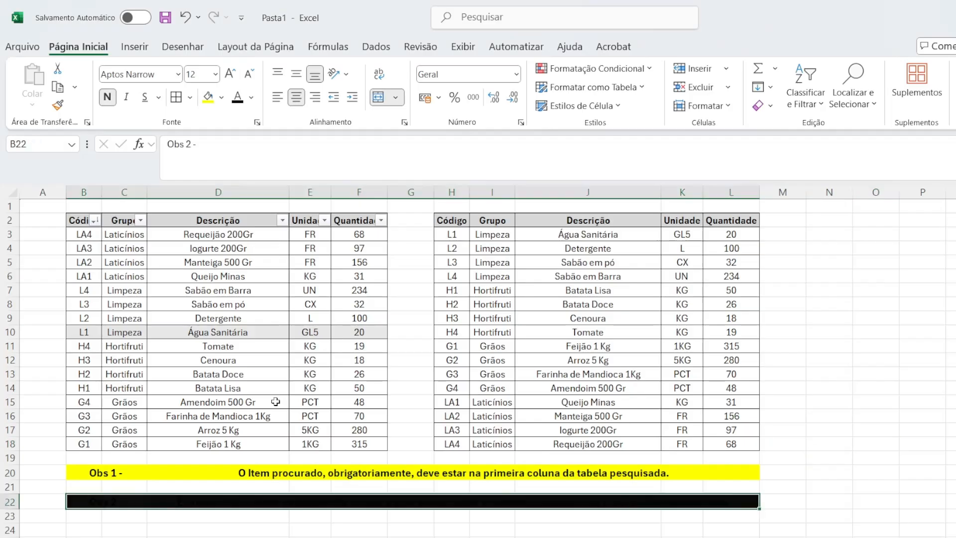
pyautogui.click(208, 97)
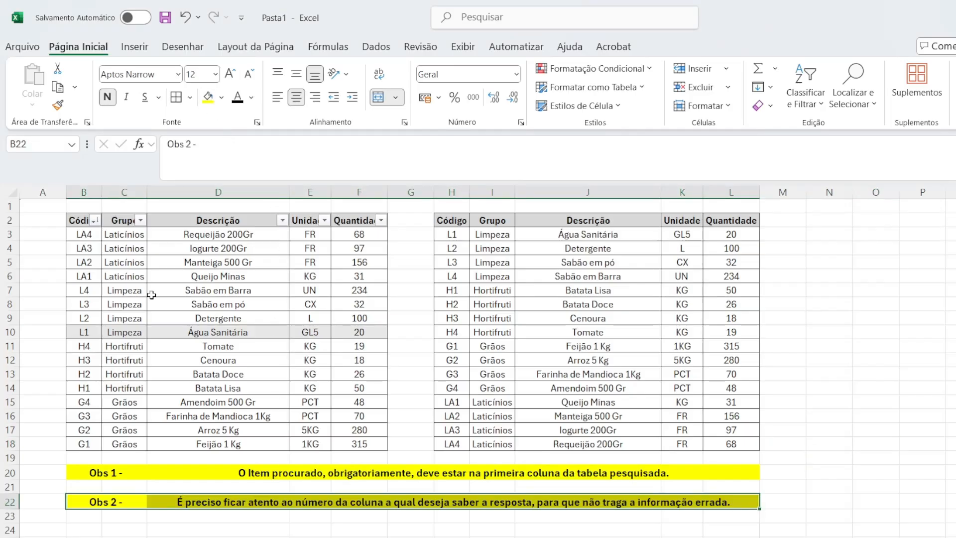
# - Copy the Obs 2 note from row 22 to row 24 and relabel the copy "Obs 3 -"
pyautogui.click(101, 502)
pyautogui.moveTo(401, 502); pyautogui.dragTo(402, 503)
pyautogui.hotkey('ctrl', 'c')
pyautogui.click(86, 527)
pyautogui.hotkey('ctrl', 'v')
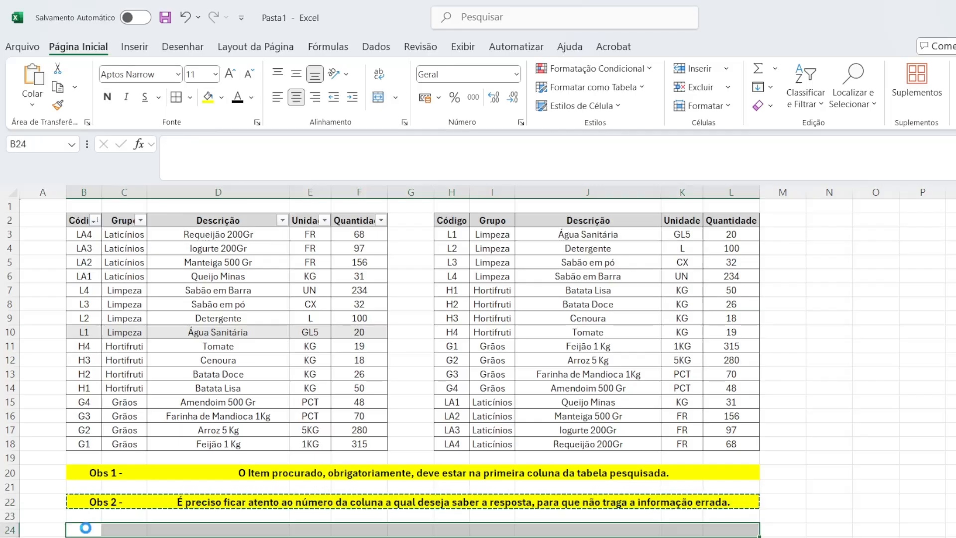
pyautogui.doubleClick(127, 526)
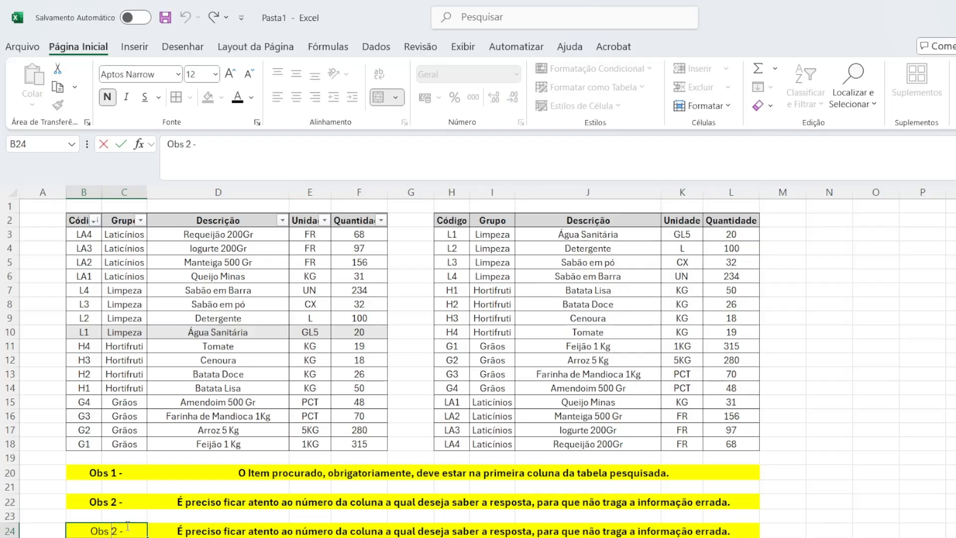
pyautogui.press('BackSpace')
pyautogui.write('3')
pyautogui.press('Tab')
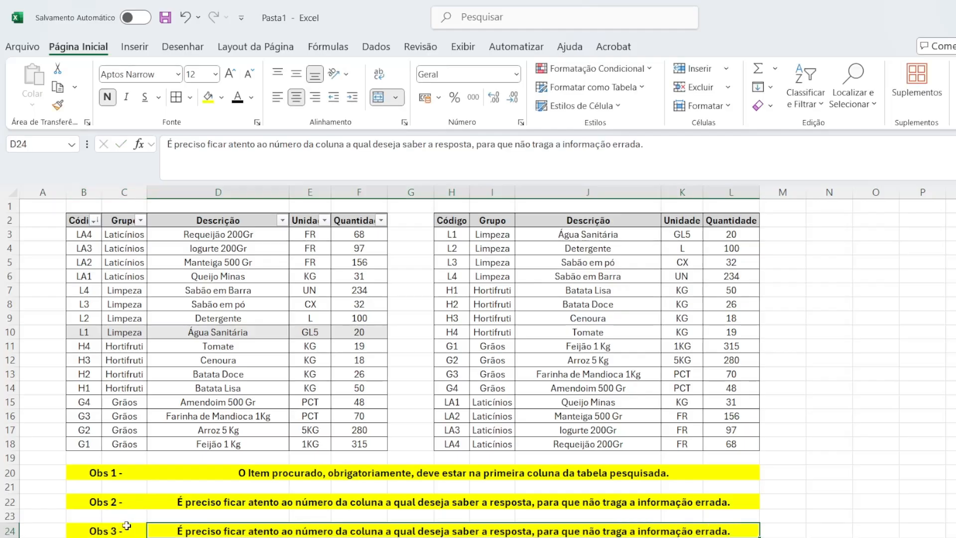
# - Review the Obs 1 and Obs 2 notes against the lookup range D3:F18 and its first column, Descrição
pyautogui.click(114, 473)
pyautogui.click(204, 468)
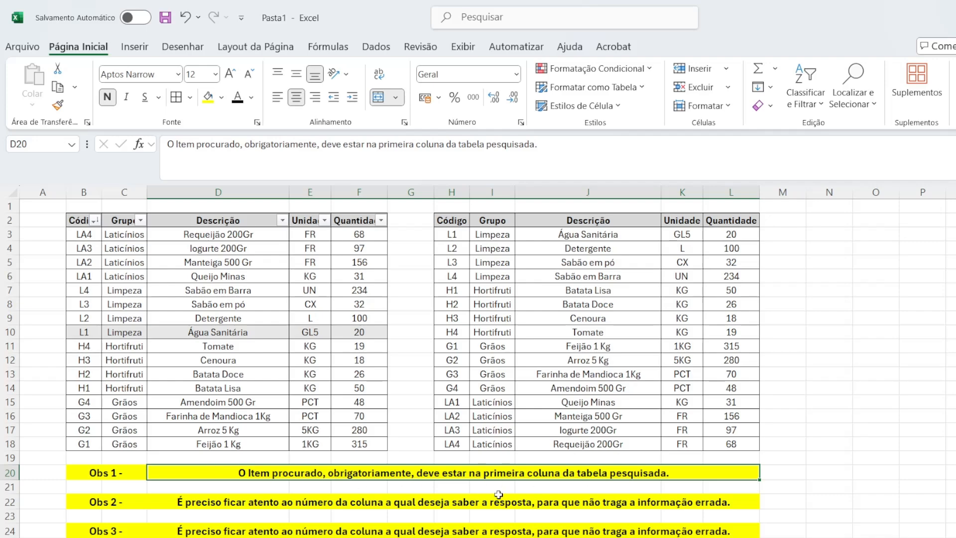
pyautogui.click(262, 502)
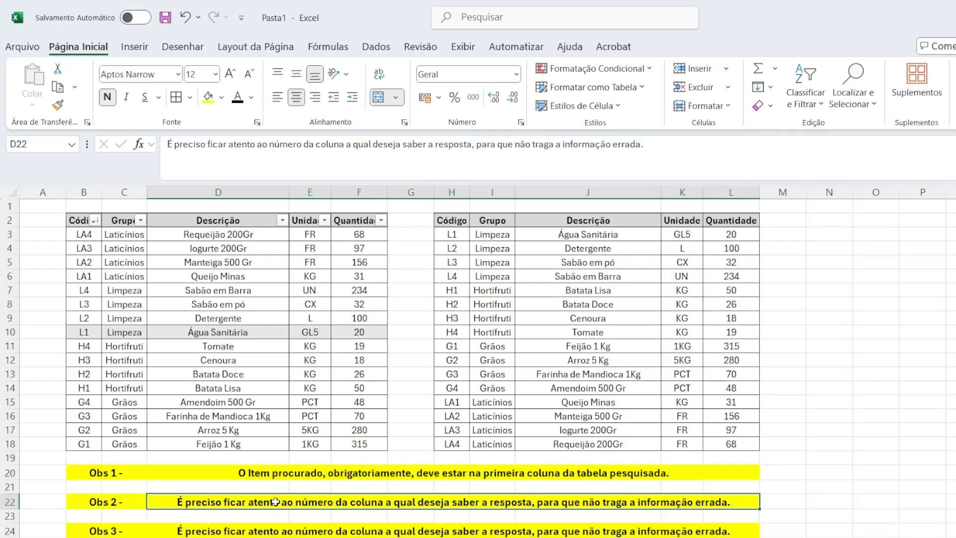
pyautogui.click(180, 234)
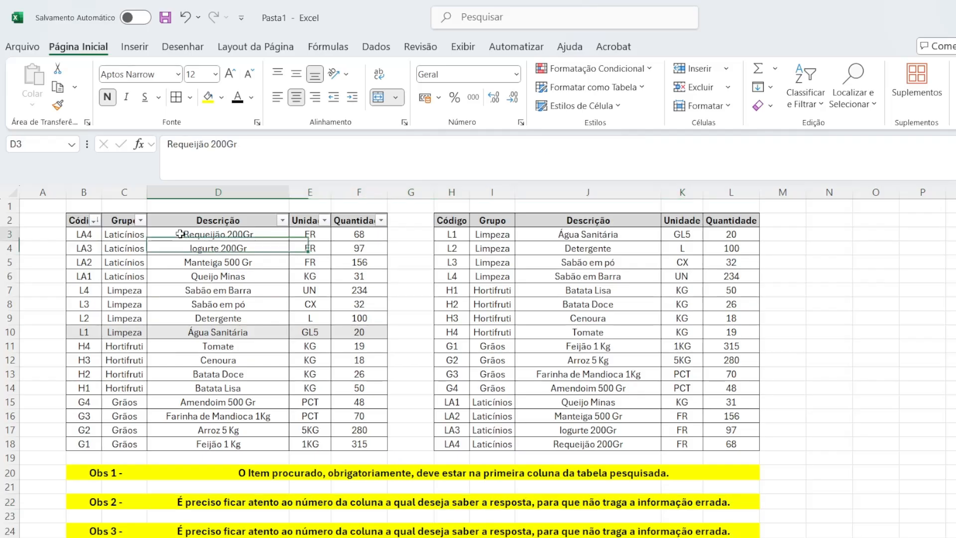
pyautogui.moveTo(180, 234); pyautogui.dragTo(363, 444)
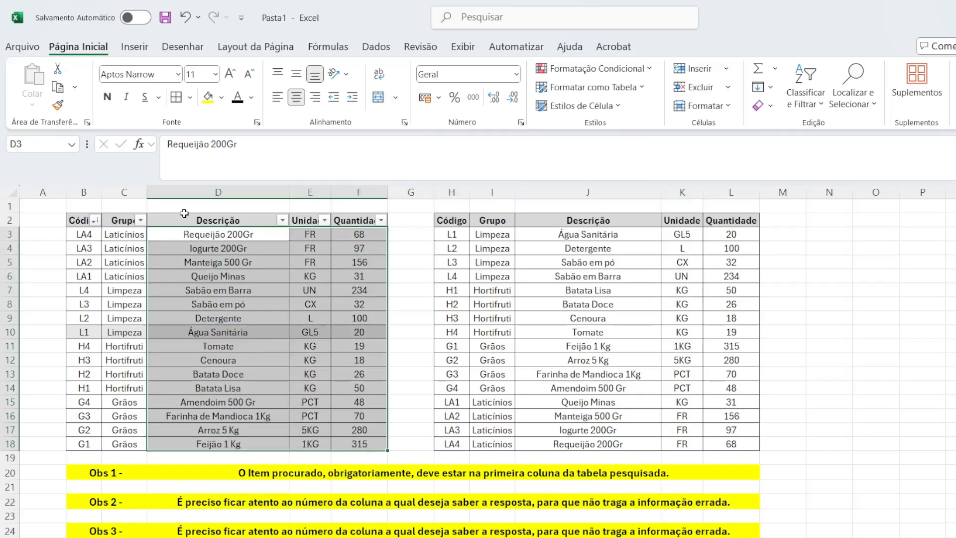
pyautogui.click(188, 193)
pyautogui.click(187, 232)
pyautogui.moveTo(186, 217); pyautogui.dragTo(201, 441)
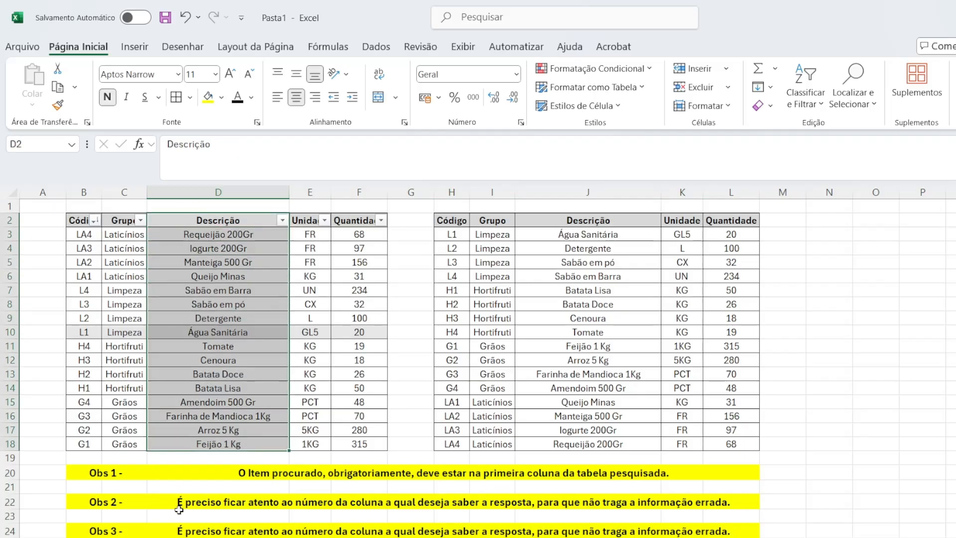
# - Replace the Obs 3 text in D24 with "Precisa ter valores exclusivos, pois valores repetidos lêem apenas a primeira informação."
pyautogui.click(183, 531)
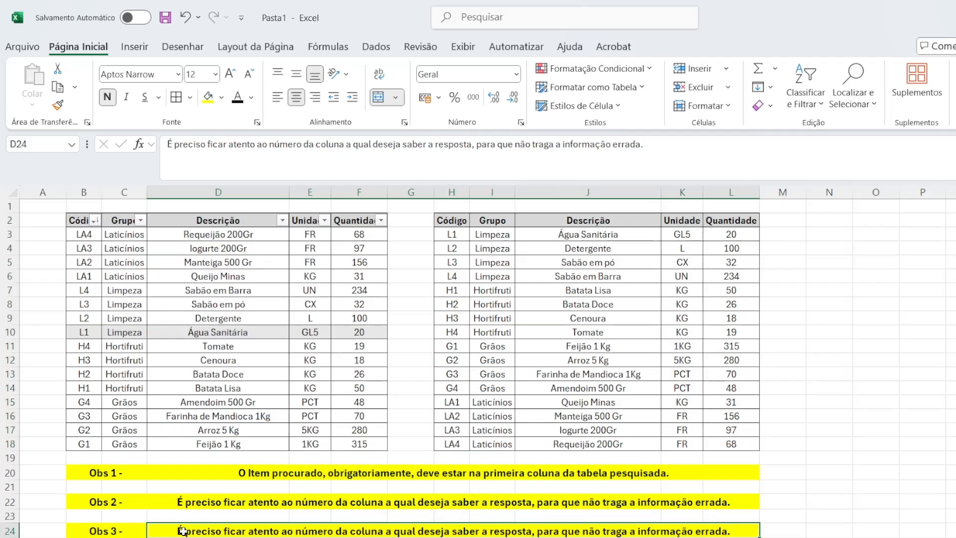
pyautogui.write('P')
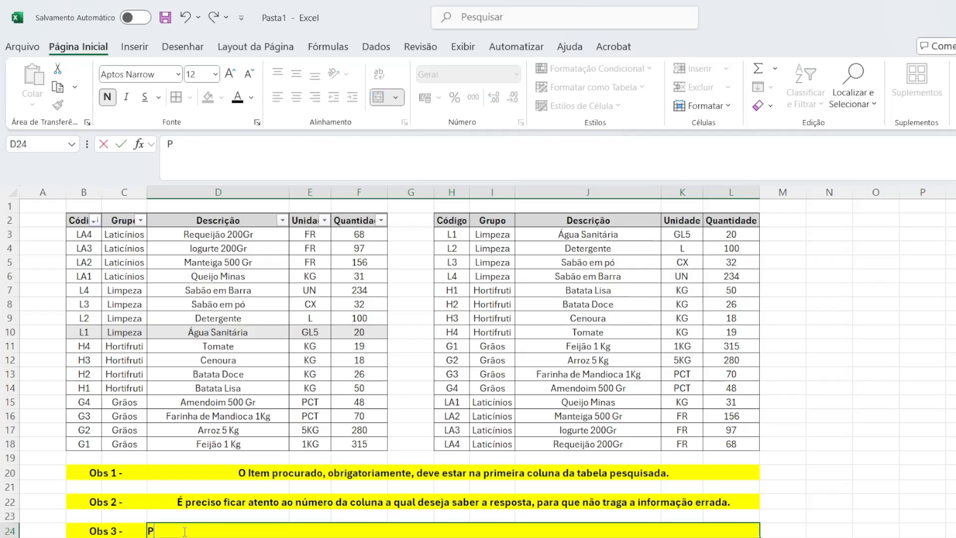
pyautogui.write('recisa ter va')
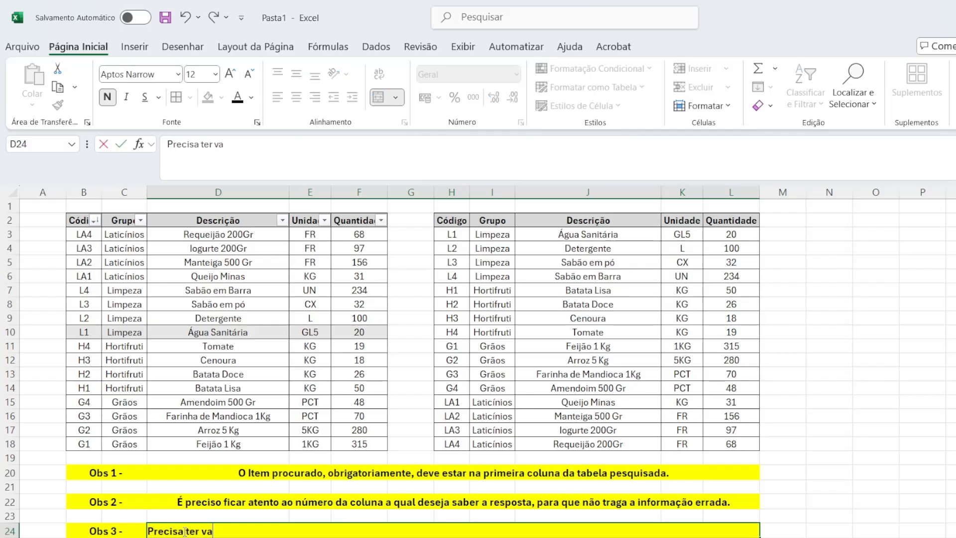
pyautogui.write('lores exclusivo')
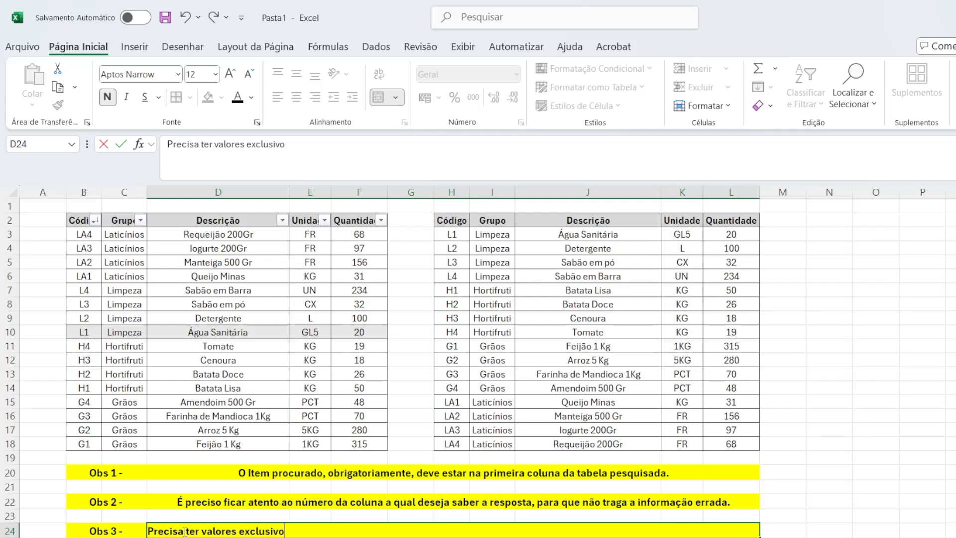
pyautogui.write('s, pois valores rep')
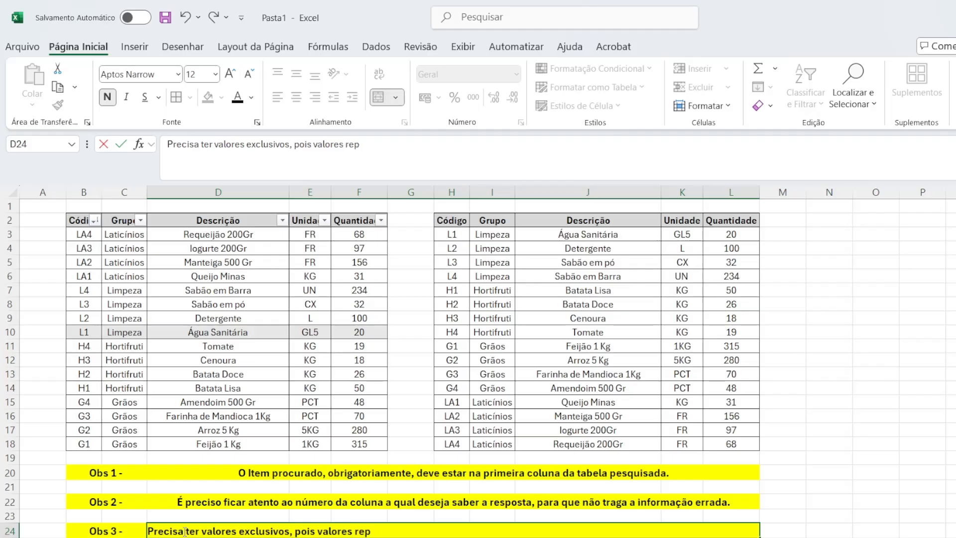
pyautogui.write('etidos')
pyautogui.write(' sã')
pyautogui.press('BackSpace')
pyautogui.press('BackSpace')
pyautogui.write('lores repetidos lêem')
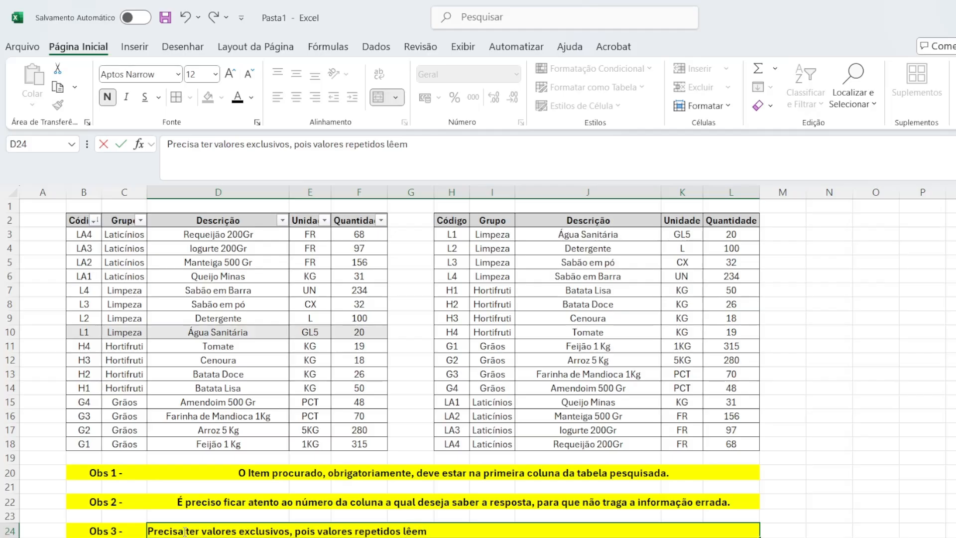
pyautogui.write(' apenas a p')
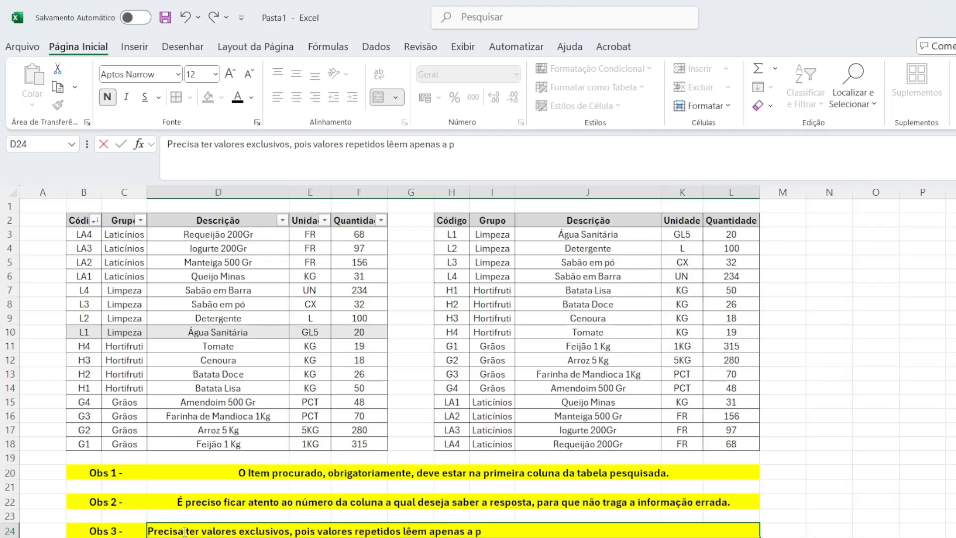
pyautogui.write('rimeira informação.')
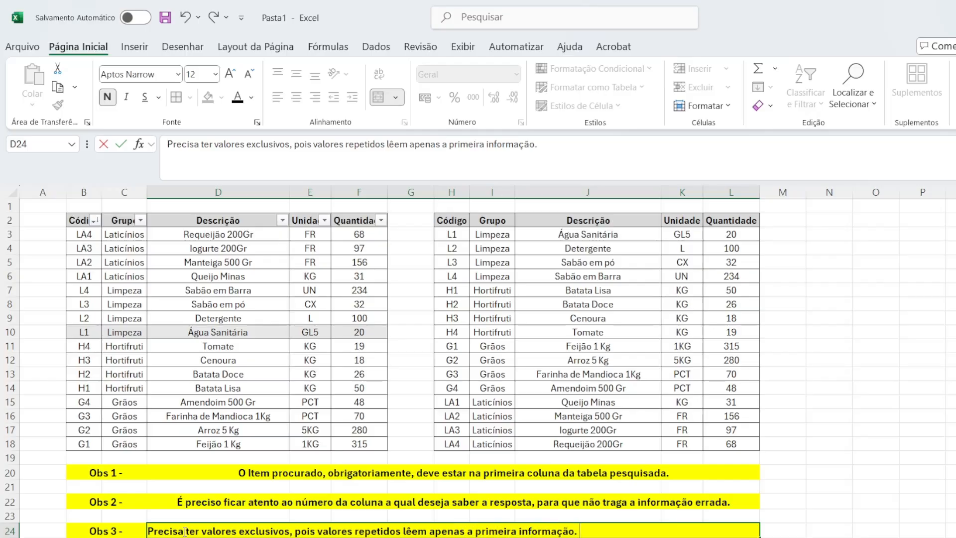
pyautogui.press('Return')
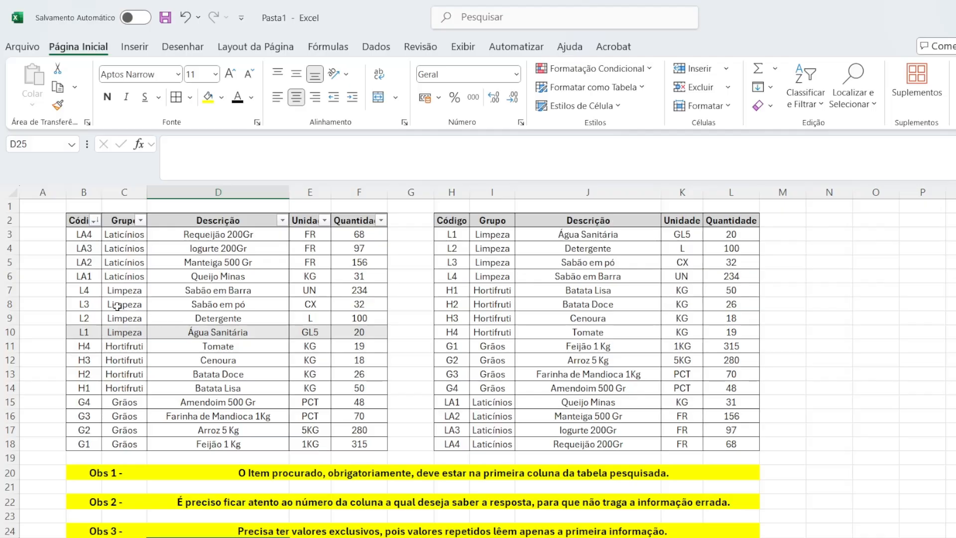
# - Sort the source table by Código in ascending order and examine the distinct codes of the Grãos rows
pyautogui.click(90, 236)
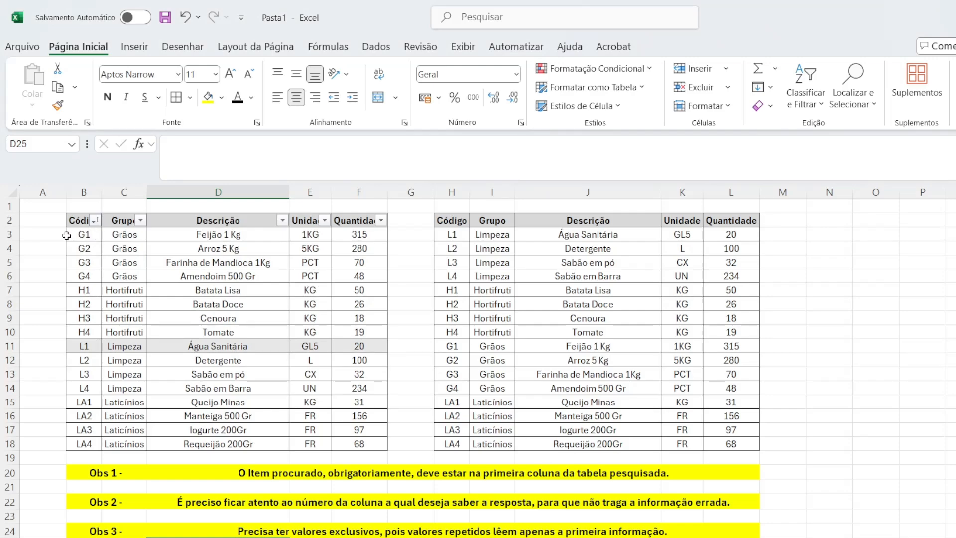
pyautogui.click(74, 233)
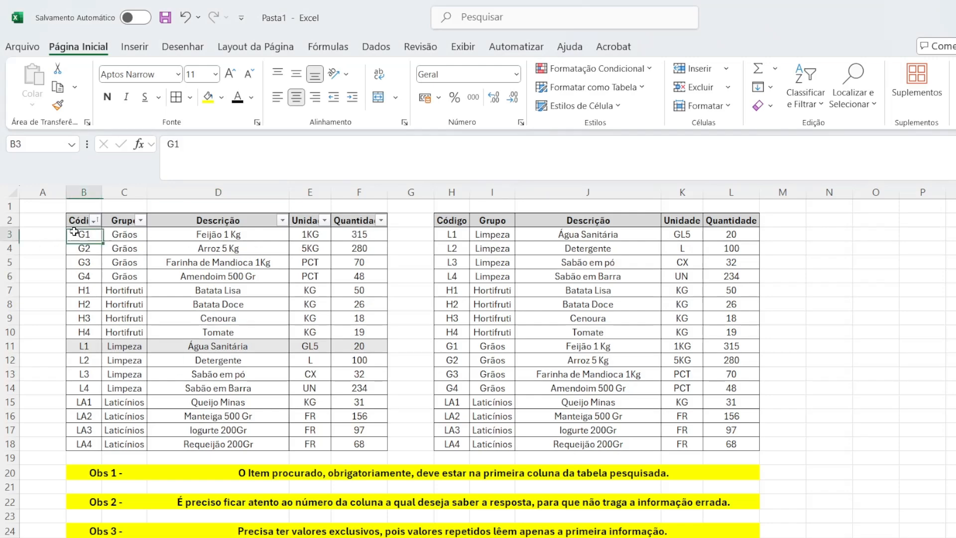
pyautogui.moveTo(74, 232); pyautogui.dragTo(75, 261)
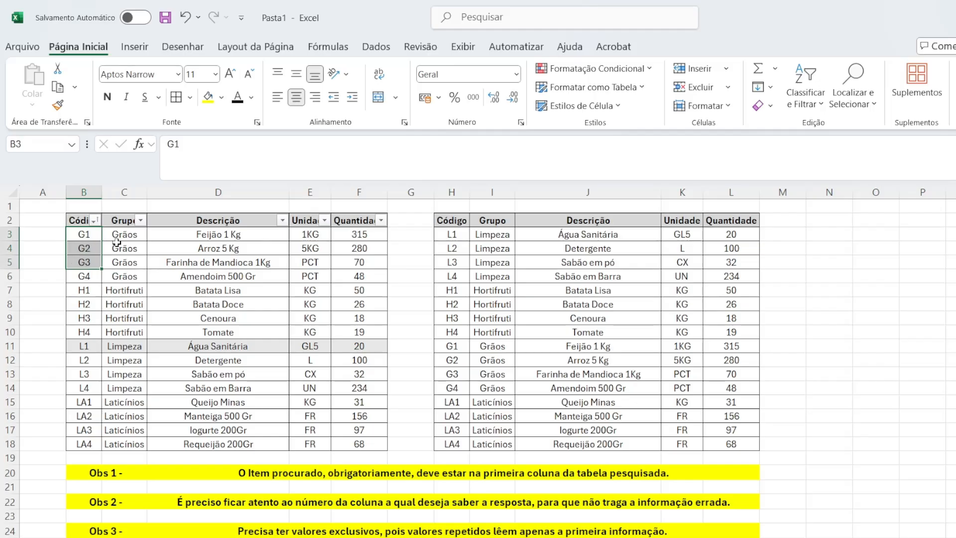
pyautogui.moveTo(118, 236); pyautogui.dragTo(120, 276)
pyautogui.click(81, 250)
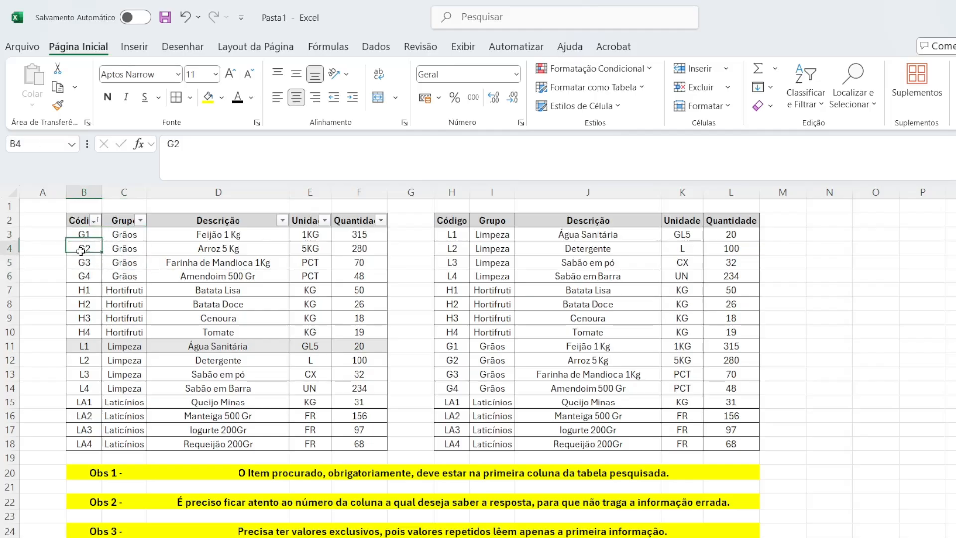
pyautogui.click(81, 276)
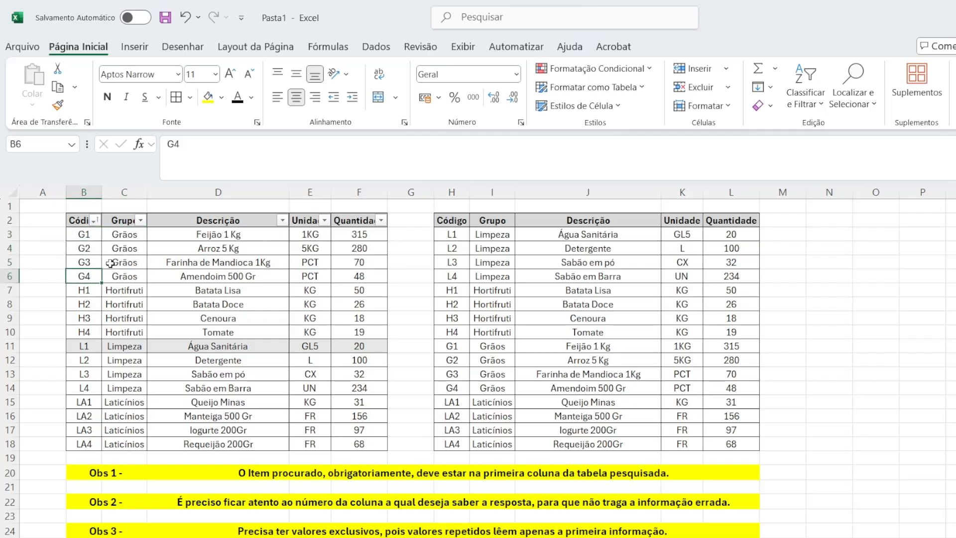
pyautogui.moveTo(83, 232); pyautogui.dragTo(355, 249)
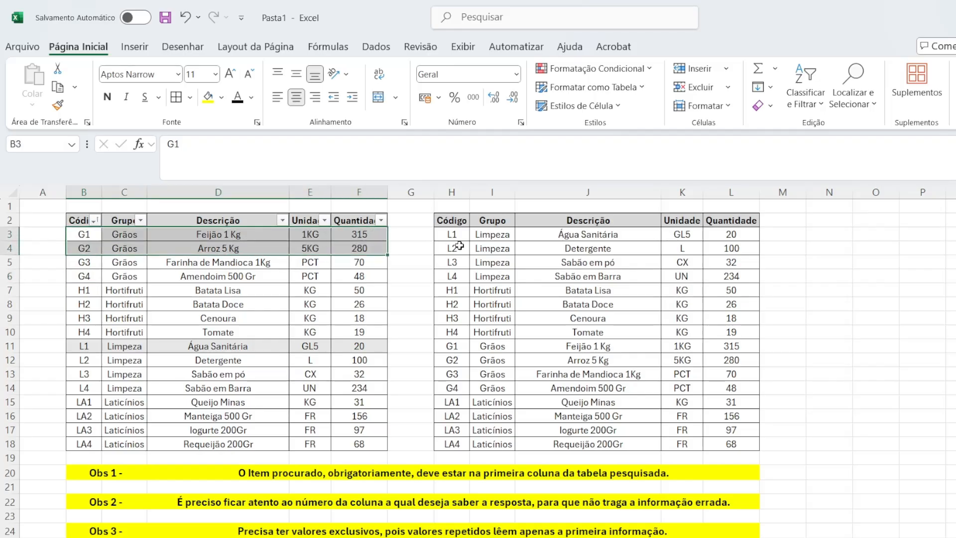
# - Change the code in H12 of the second table to G1, duplicating the code in H11
pyautogui.click(449, 351)
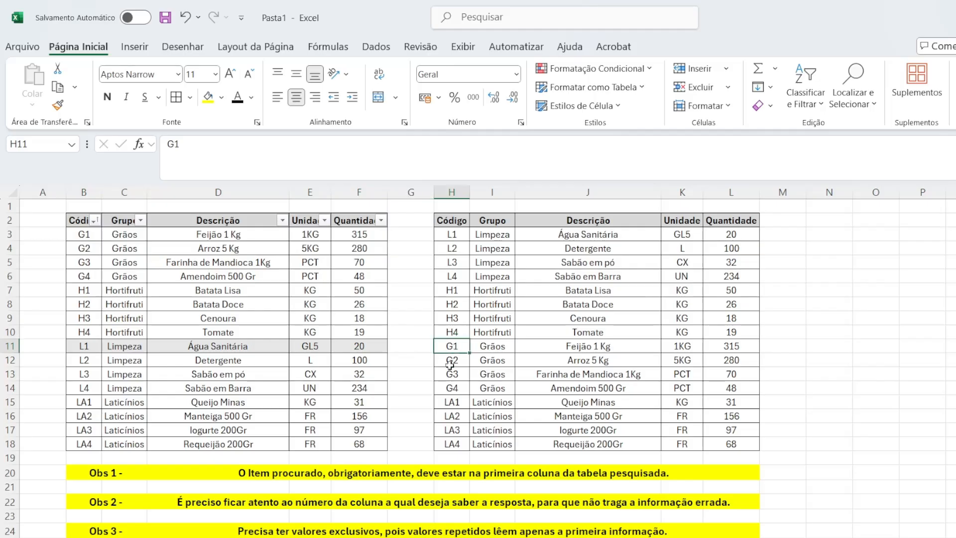
pyautogui.click(449, 362)
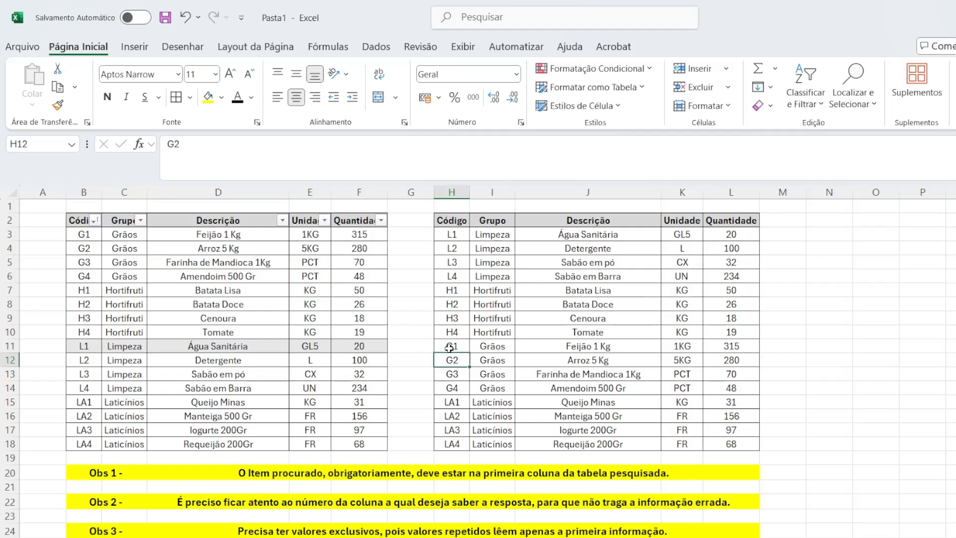
pyautogui.write('G1')
pyautogui.press('Return')
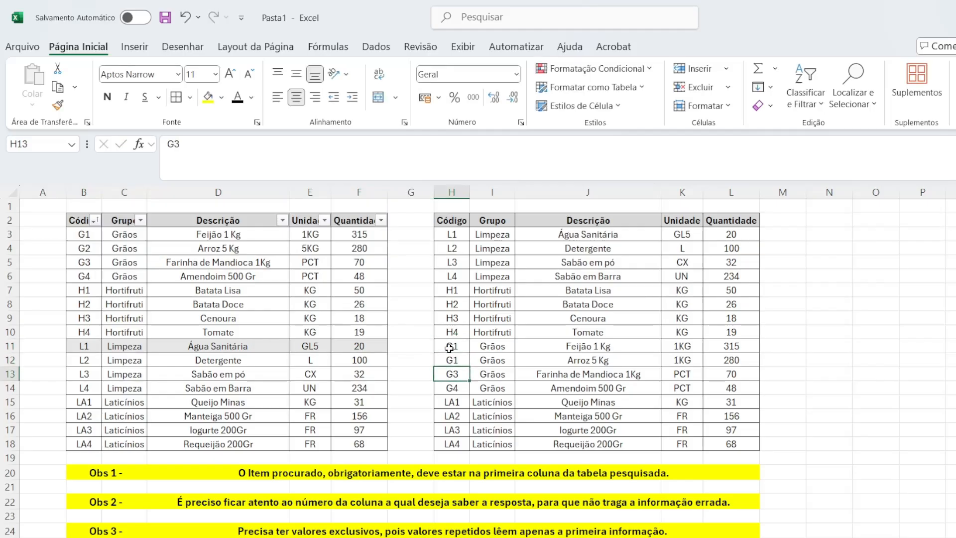
# - Highlight the two G1 rows, H11:L12, of the second table in yellow
pyautogui.click(449, 347)
pyautogui.moveTo(449, 347); pyautogui.dragTo(732, 361)
pyautogui.click(207, 100)
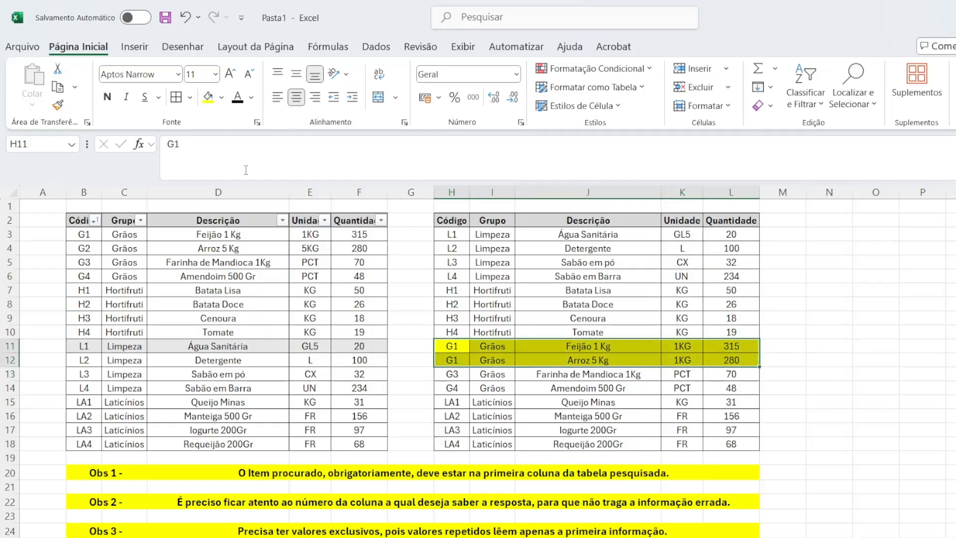
# - Check the source table's G1 row from B3 to F3 against the duplicated G1 rows
pyautogui.click(81, 233)
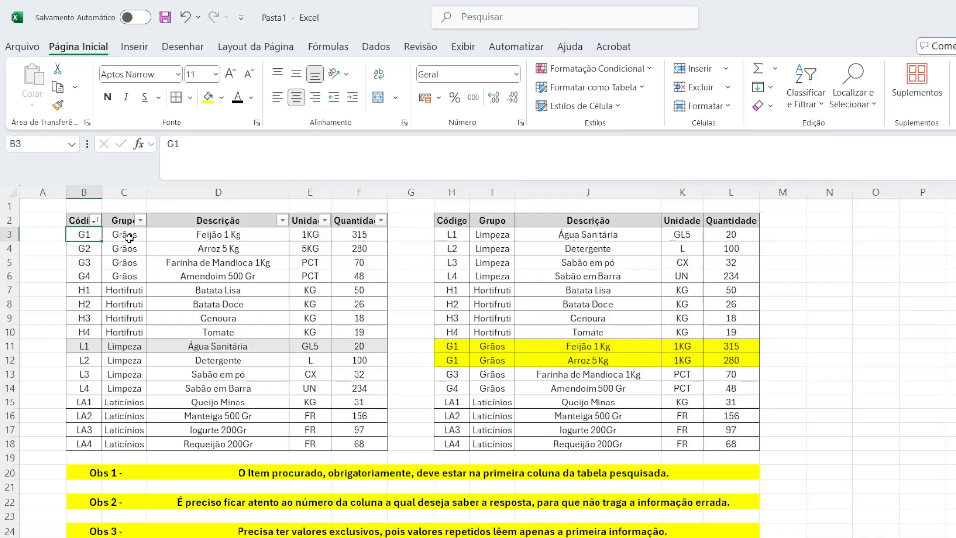
pyautogui.click(127, 234)
pyautogui.click(206, 234)
pyautogui.click(294, 236)
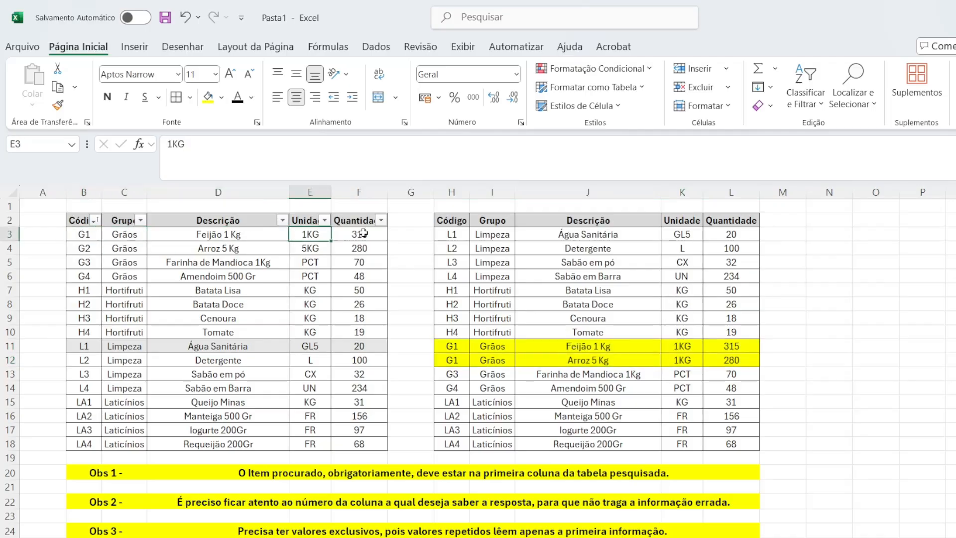
pyautogui.click(365, 234)
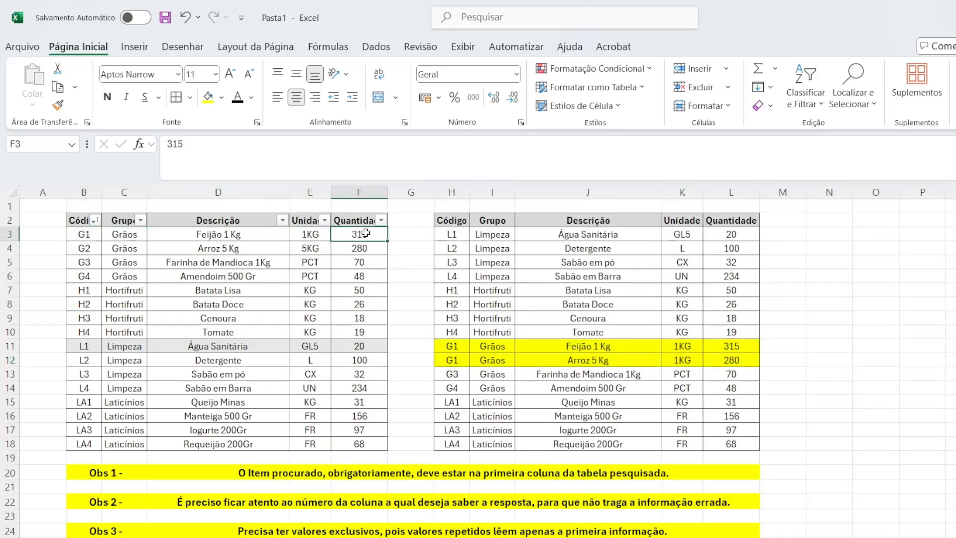
# - Compare the Quantidade formulas of the two G1 rows in L11 and L12
pyautogui.click(684, 346)
pyautogui.click(724, 346)
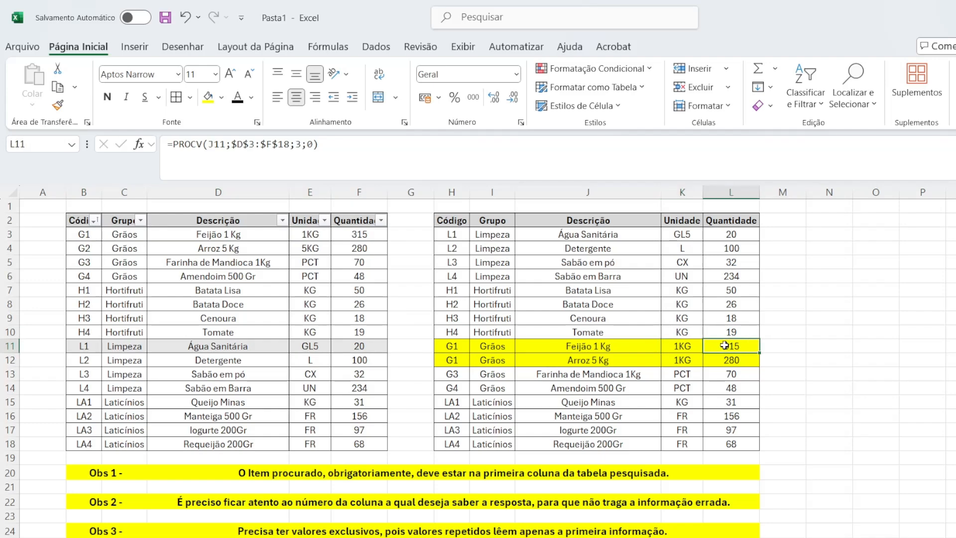
pyautogui.click(720, 359)
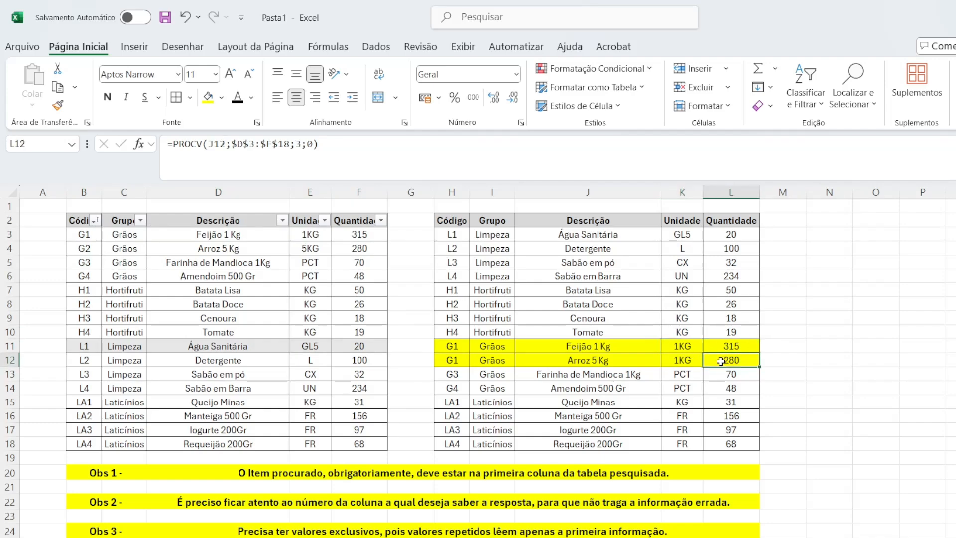
# - Try changing the PROCV formula in L12 to use H12 as the lookup value and $B$3:$D$18 as the table range
pyautogui.doubleClick(721, 360)
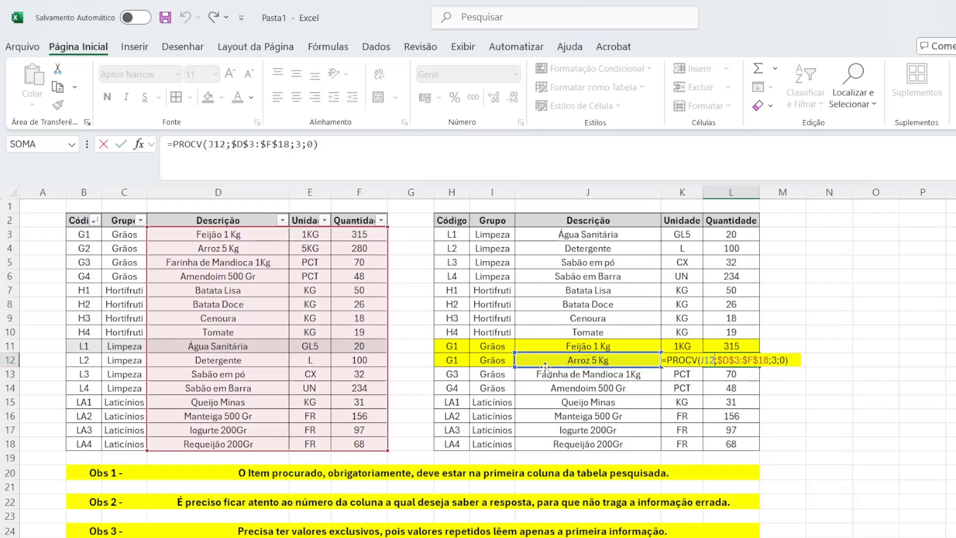
pyautogui.moveTo(545, 367); pyautogui.dragTo(455, 360)
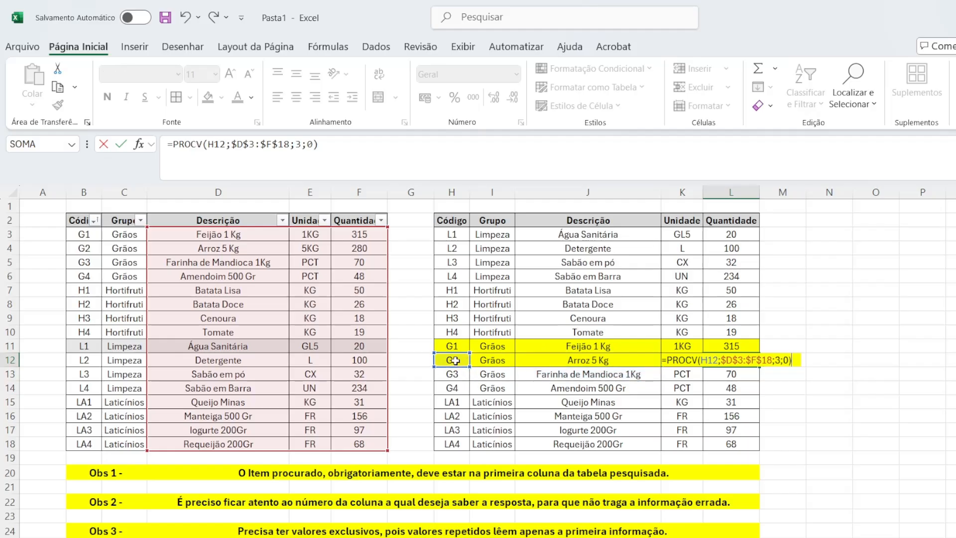
pyautogui.press('Return')
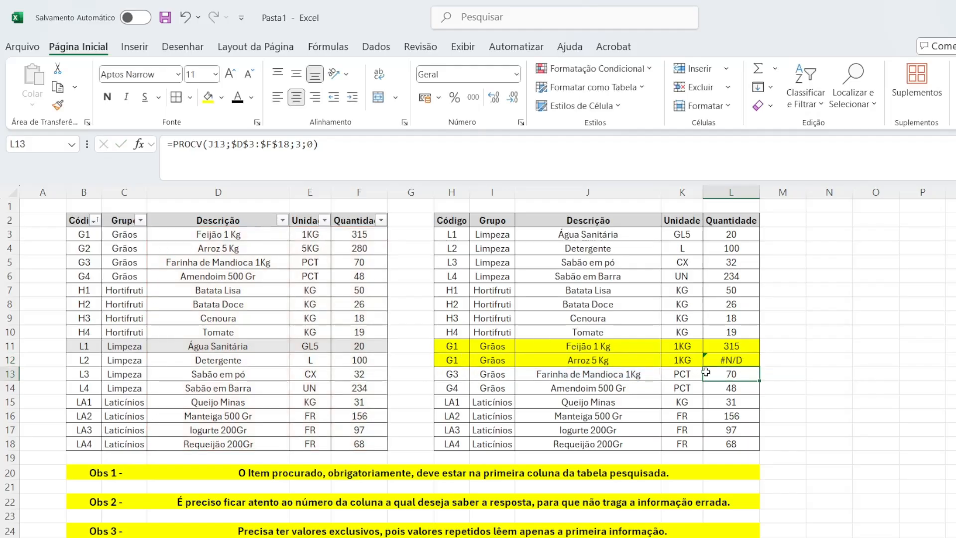
pyautogui.doubleClick(721, 360)
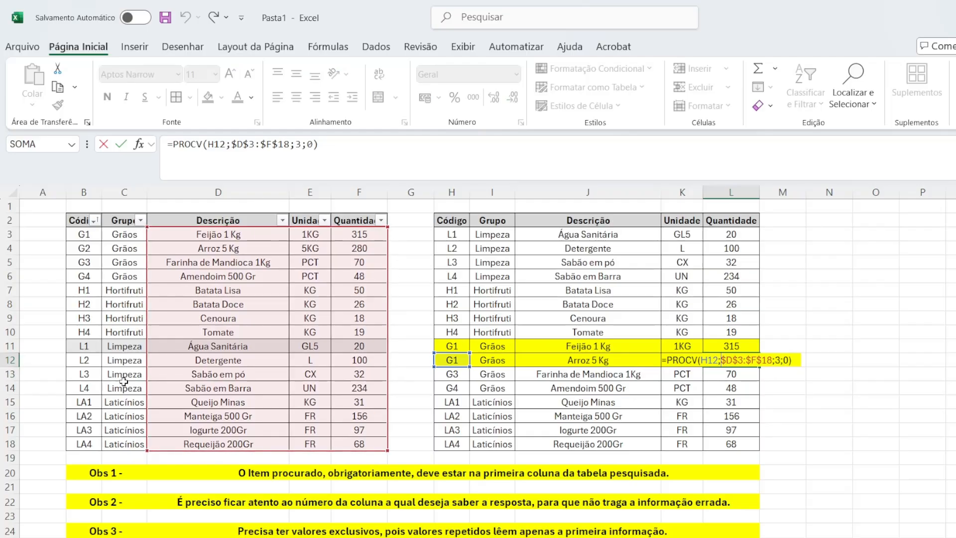
pyautogui.moveTo(171, 450); pyautogui.dragTo(96, 441)
pyautogui.press('Return')
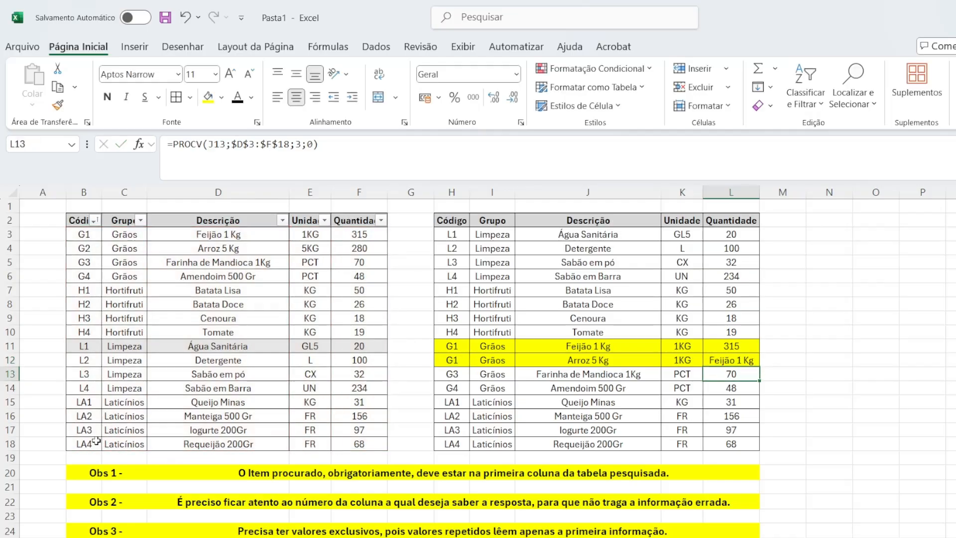
pyautogui.click(720, 361)
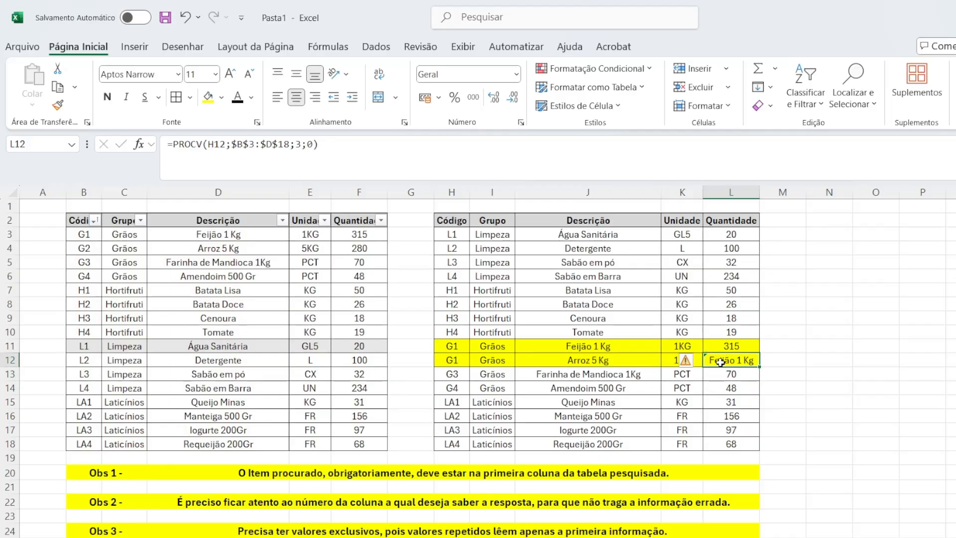
pyautogui.doubleClick(720, 362)
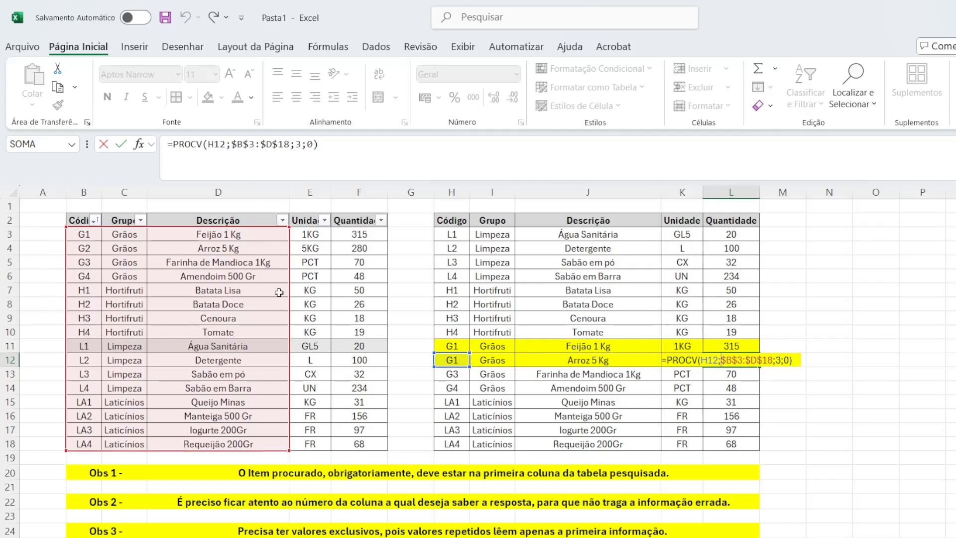
pyautogui.hotkey('ctrl', 'Return')
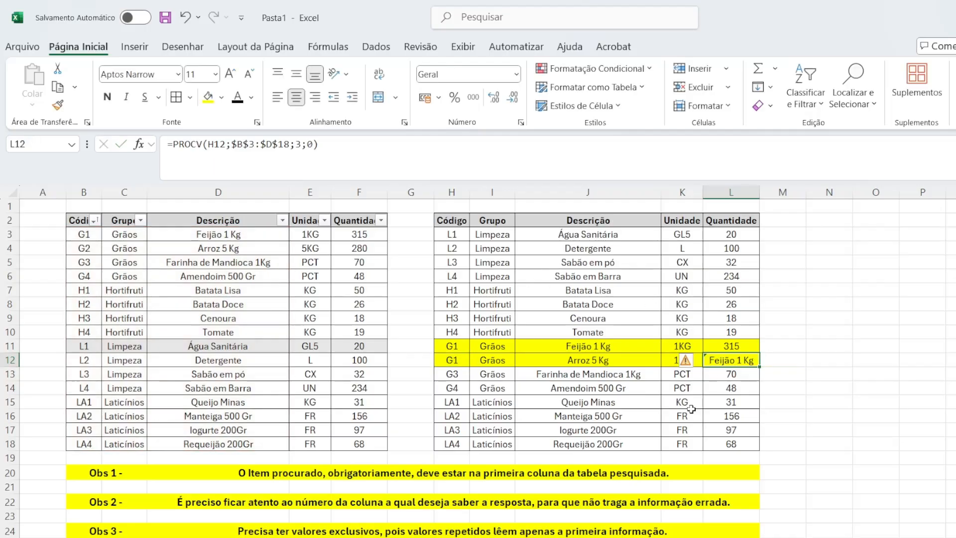
# - Undo the L12 formula edits, the yellow highlight on H11:L12 and the change to the code in H12
pyautogui.hotkey('ctrl', 'z')
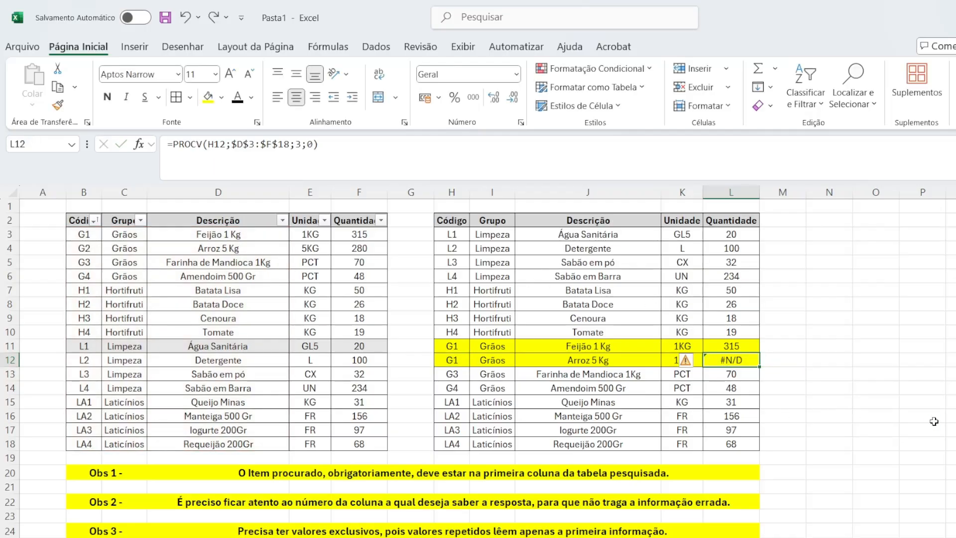
pyautogui.hotkey('ctrl', 'z')
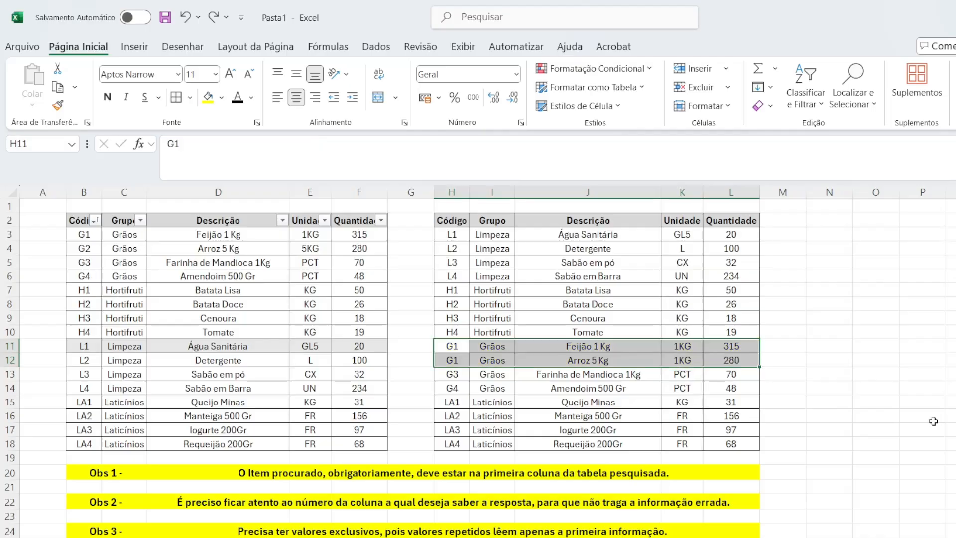
pyautogui.click(547, 307)
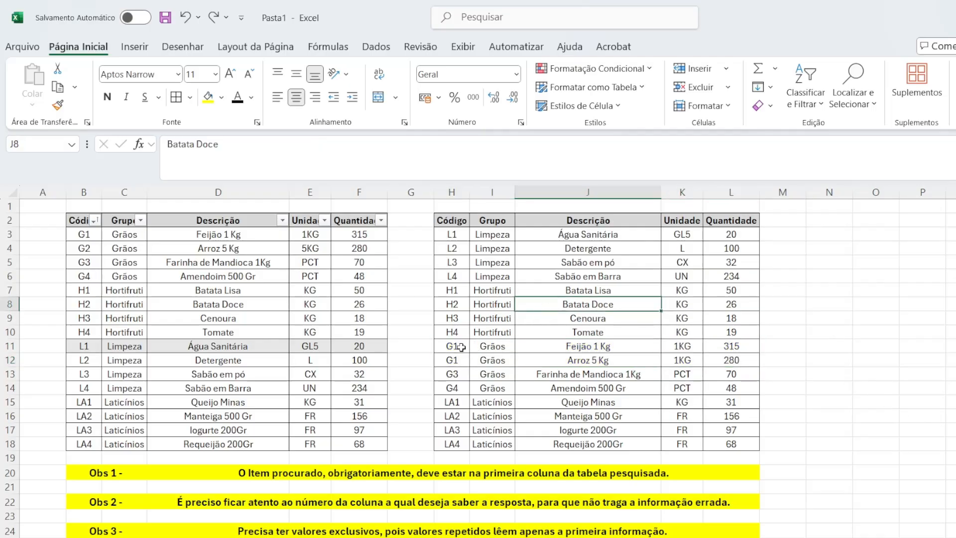
pyautogui.click(460, 347)
pyautogui.hotkey('ctrl', 'z')
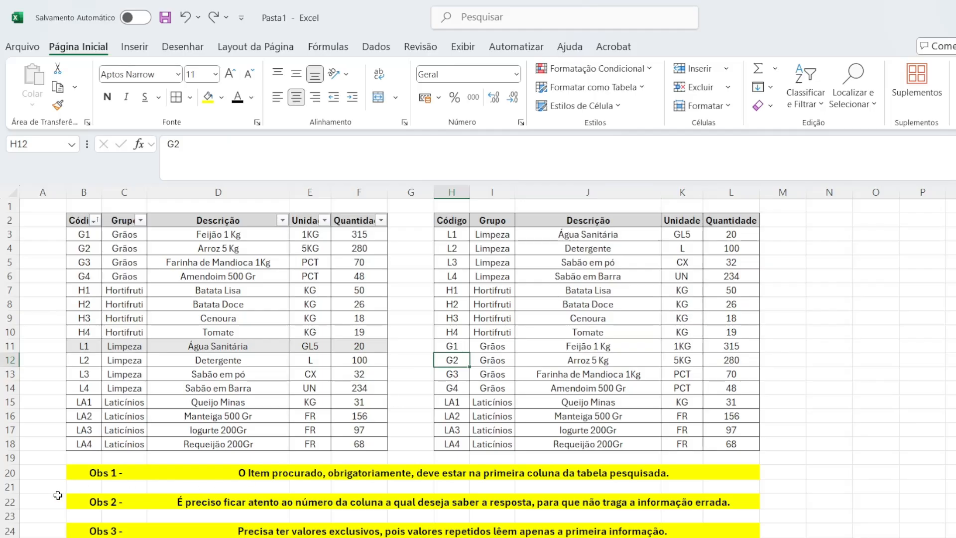
# - Select the three notes, Obs 1 to Obs 3, below the tables for review
pyautogui.moveTo(93, 474); pyautogui.dragTo(653, 532)
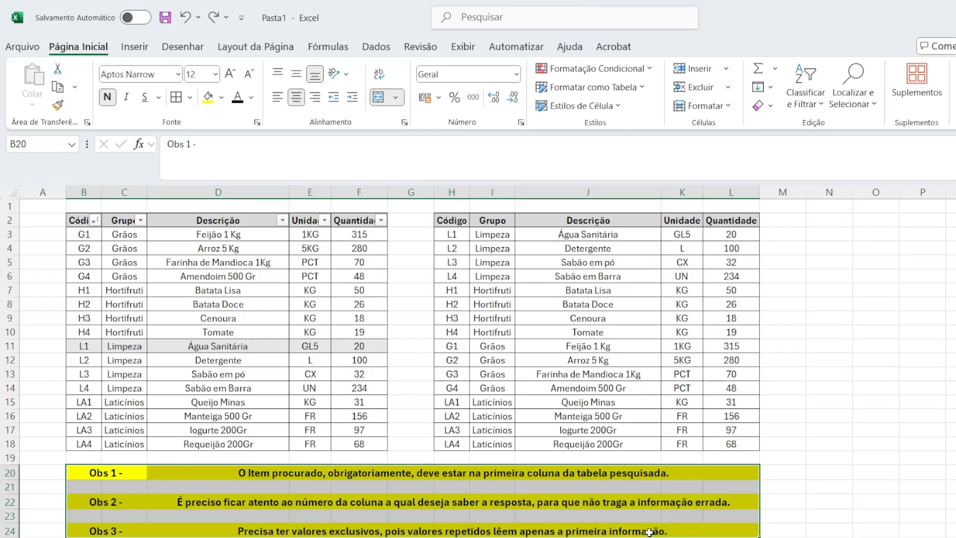